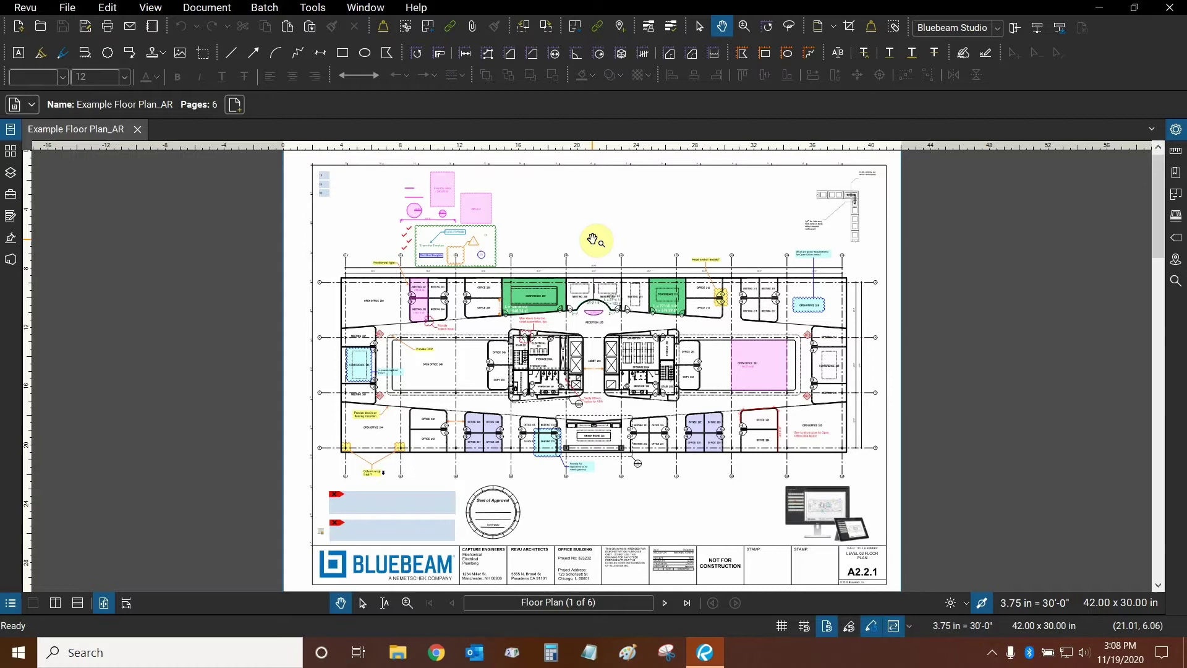
# Step: Bring up the Tools Stamp submenu listing the stamps from Approved to Watermark
pyautogui.click(320, 10)
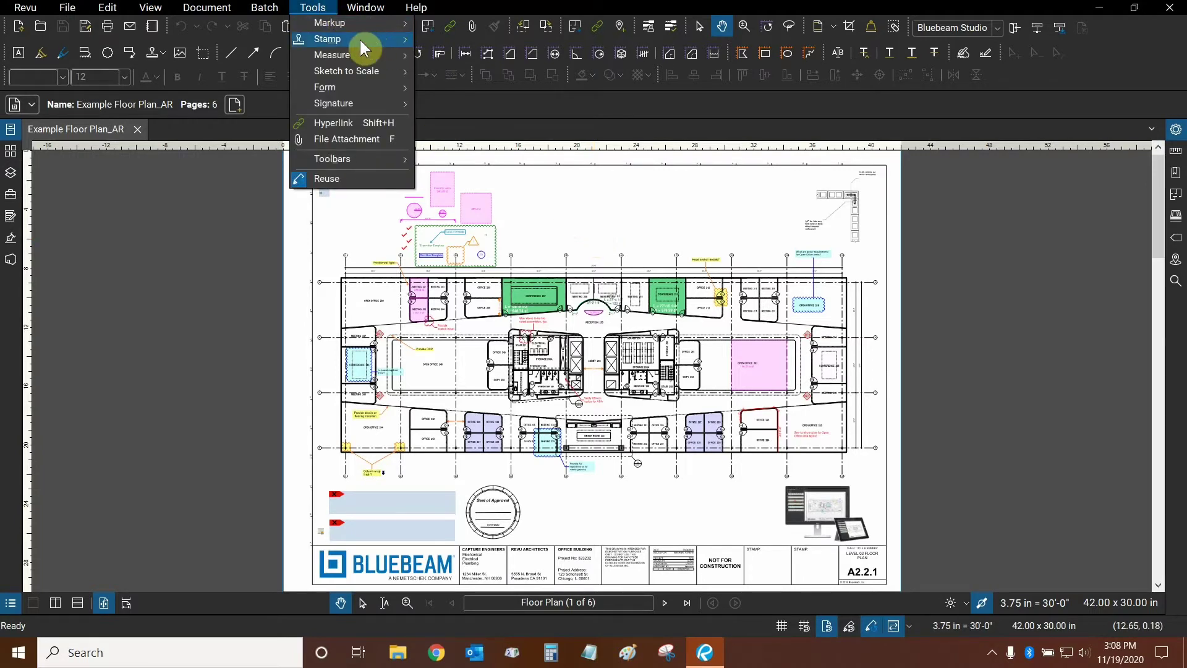
pyautogui.moveTo(357, 38)
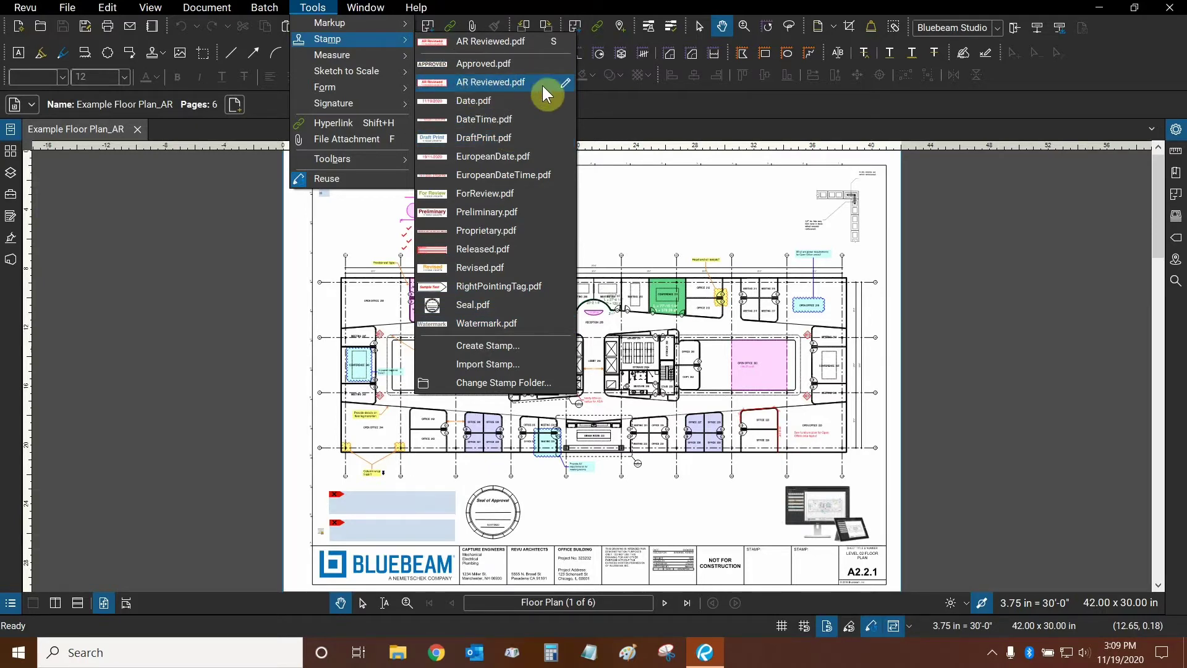
# Step: Start a new stamp with subject 'AR Denied' and the Text with Date and Border template
pyautogui.click(529, 350)
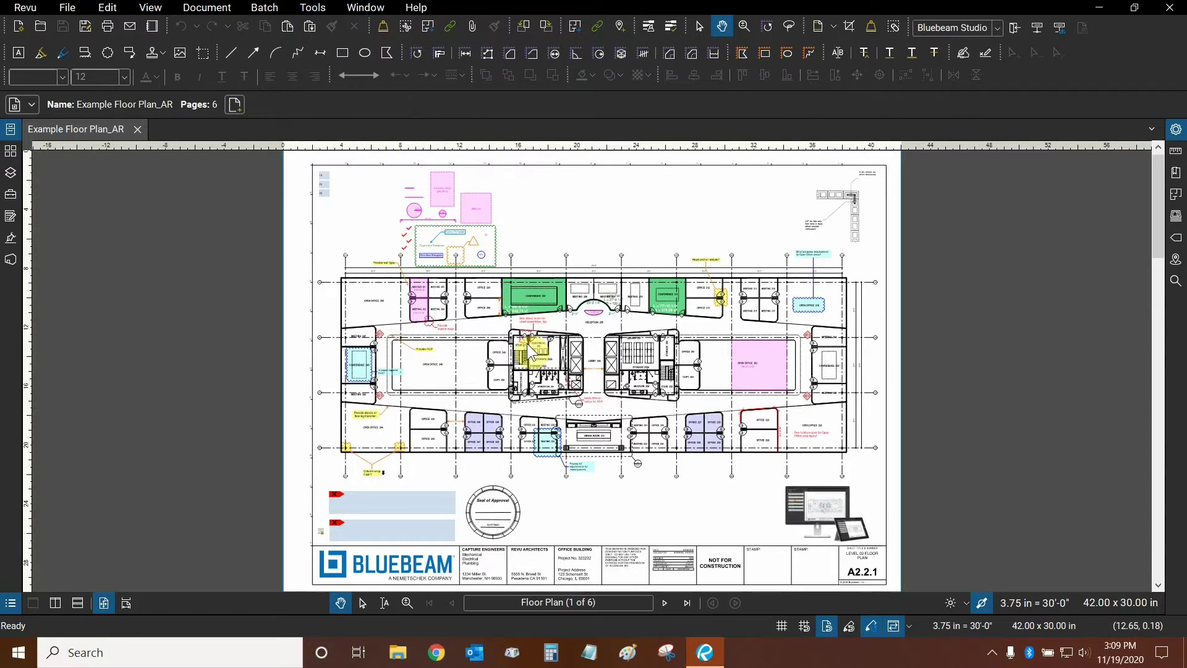
pyautogui.click(584, 210)
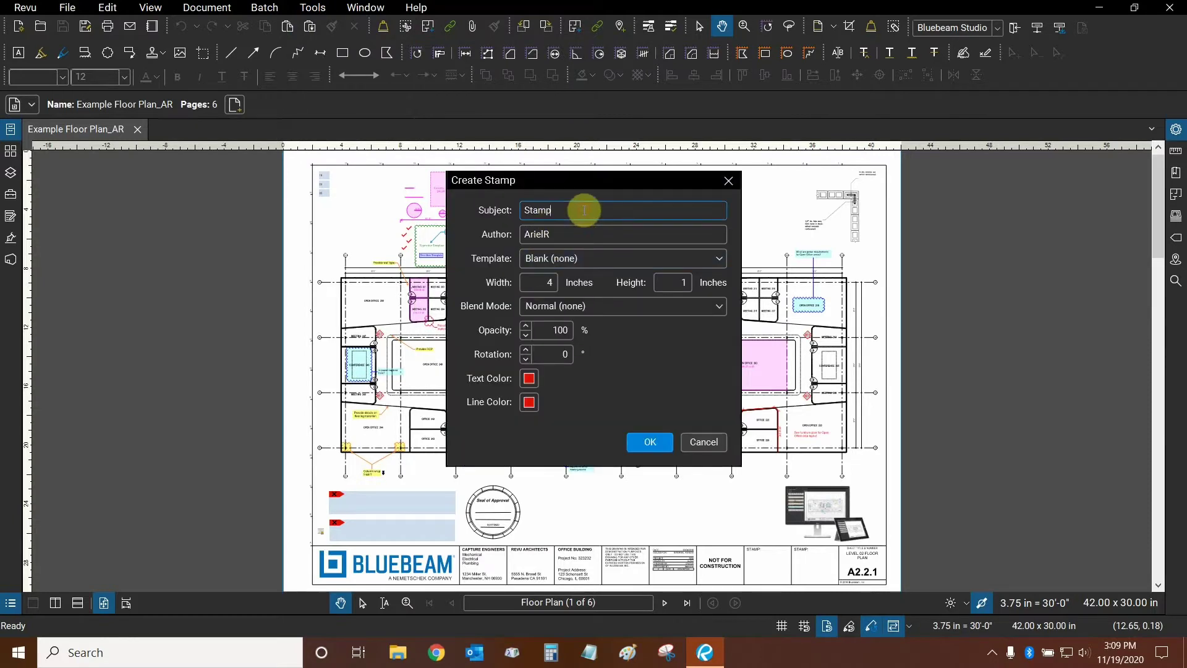
pyautogui.doubleClick(535, 210)
pyautogui.write('AR Denied')
pyautogui.click(590, 260)
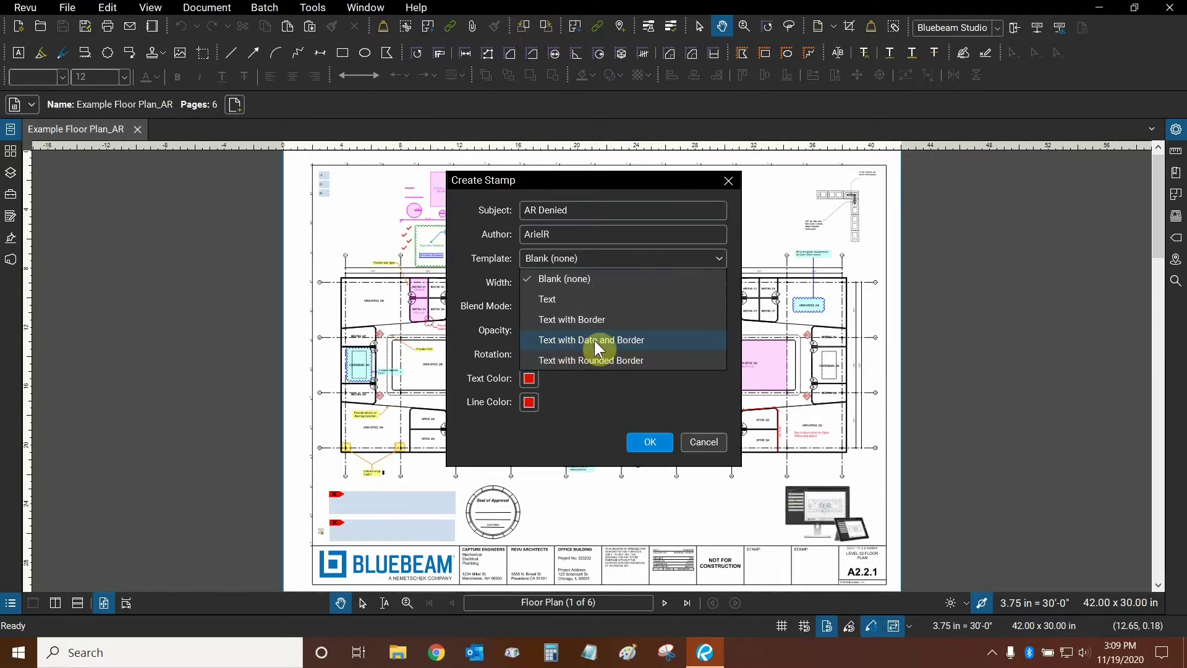
pyautogui.click(627, 340)
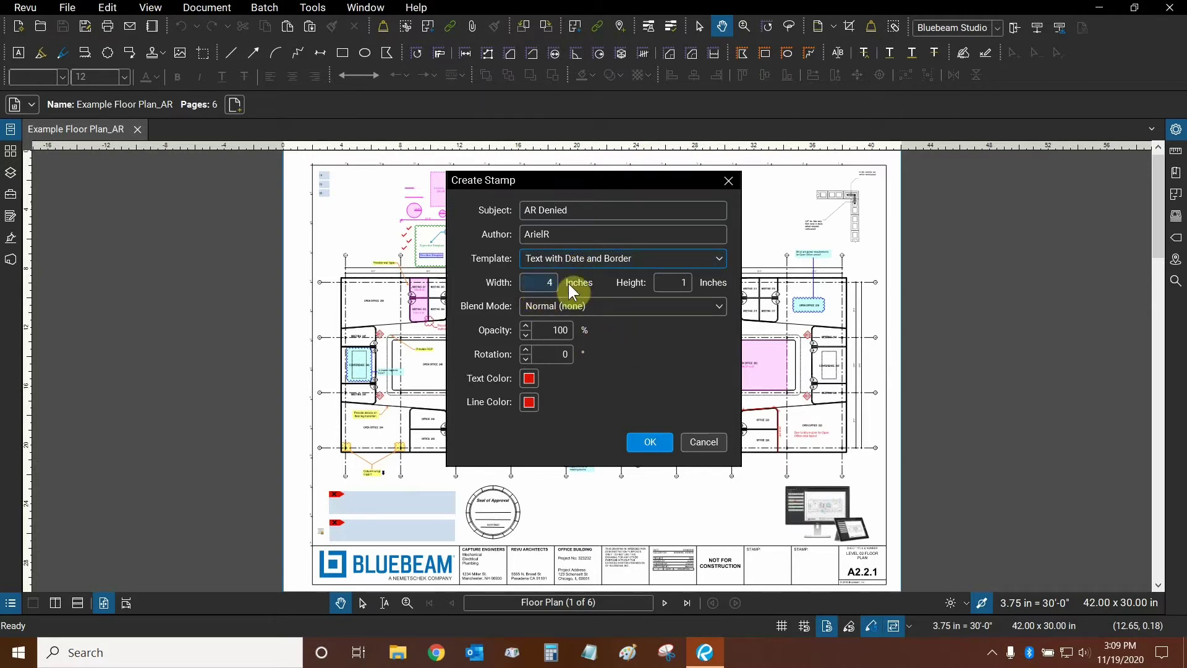
# Step: Set the stamp height to 2, keep Normal blend mode, and confirm the new stamp
pyautogui.click(665, 283)
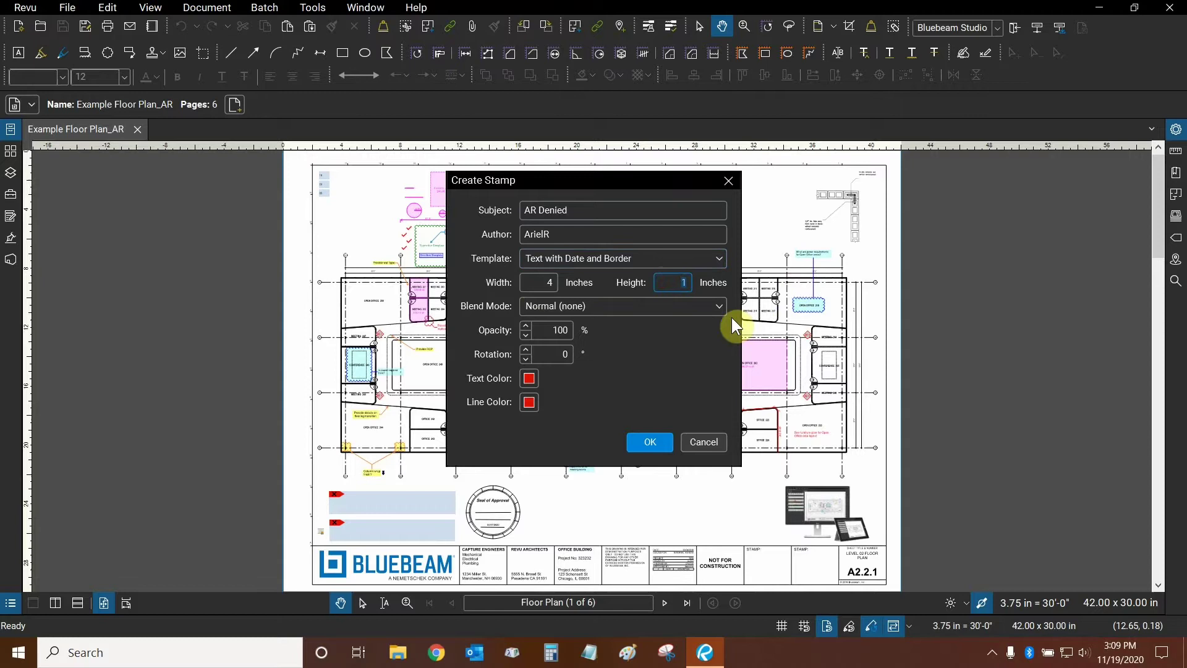
pyautogui.write('2')
pyautogui.click(705, 310)
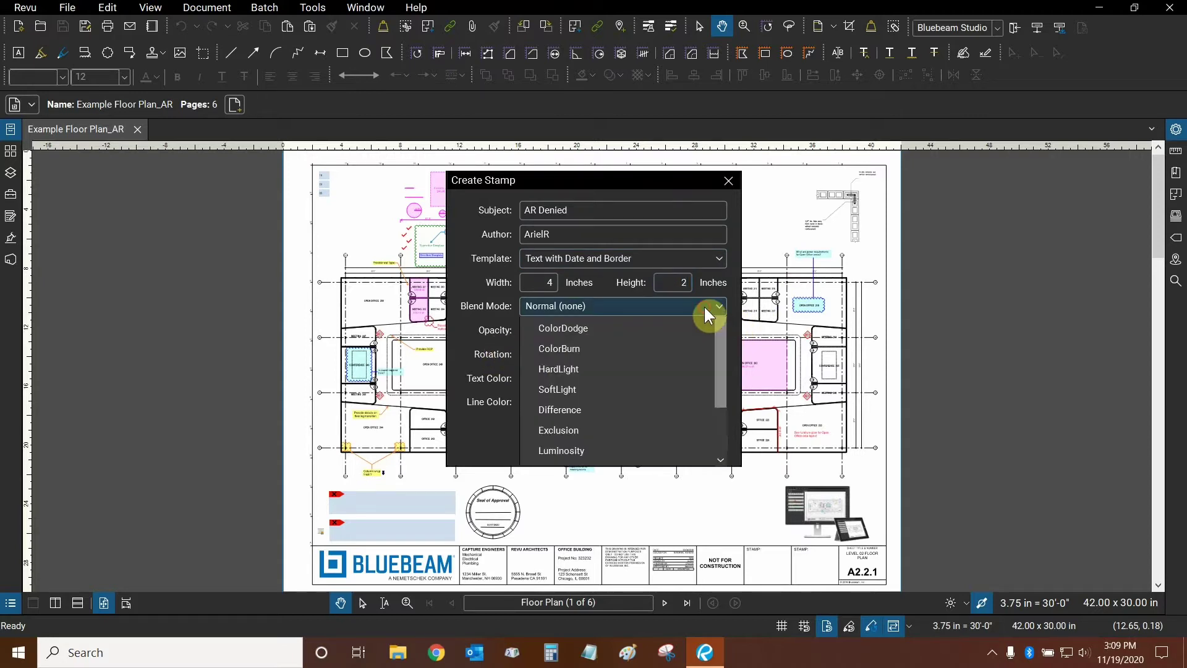
pyautogui.moveTo(720, 342)
pyautogui.mouseDown()
pyautogui.moveTo(719, 422)
pyautogui.moveTo(724, 361)
pyautogui.moveTo(738, 340)
pyautogui.mouseUp()
pyautogui.click(740, 360)
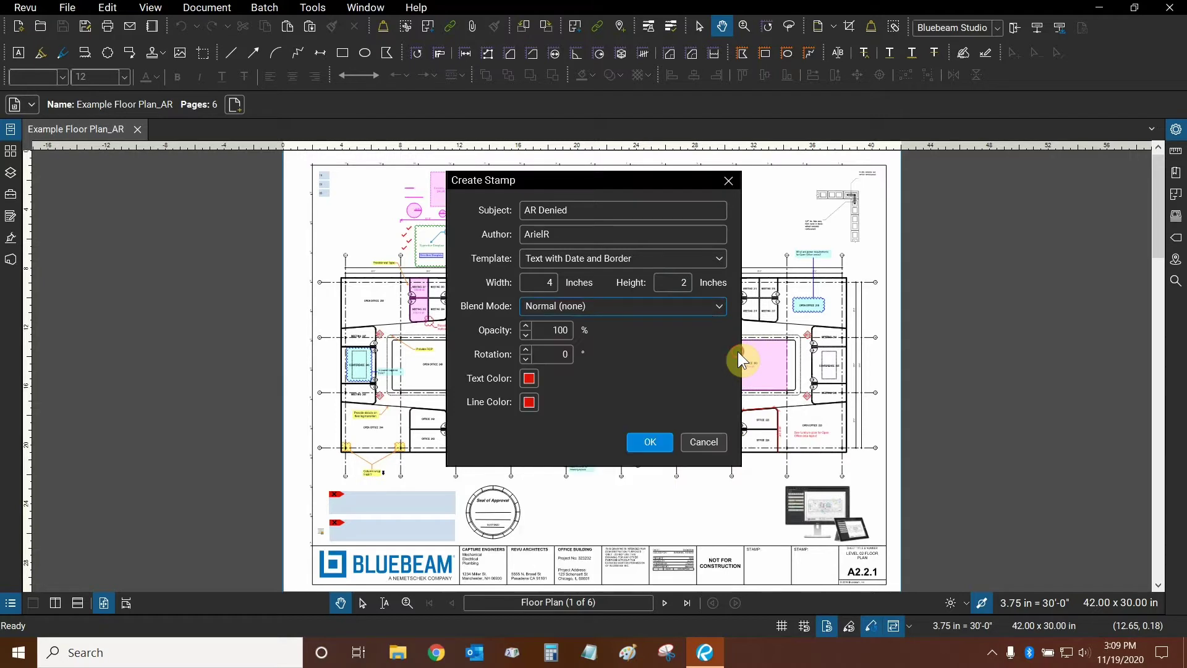
pyautogui.click(548, 332)
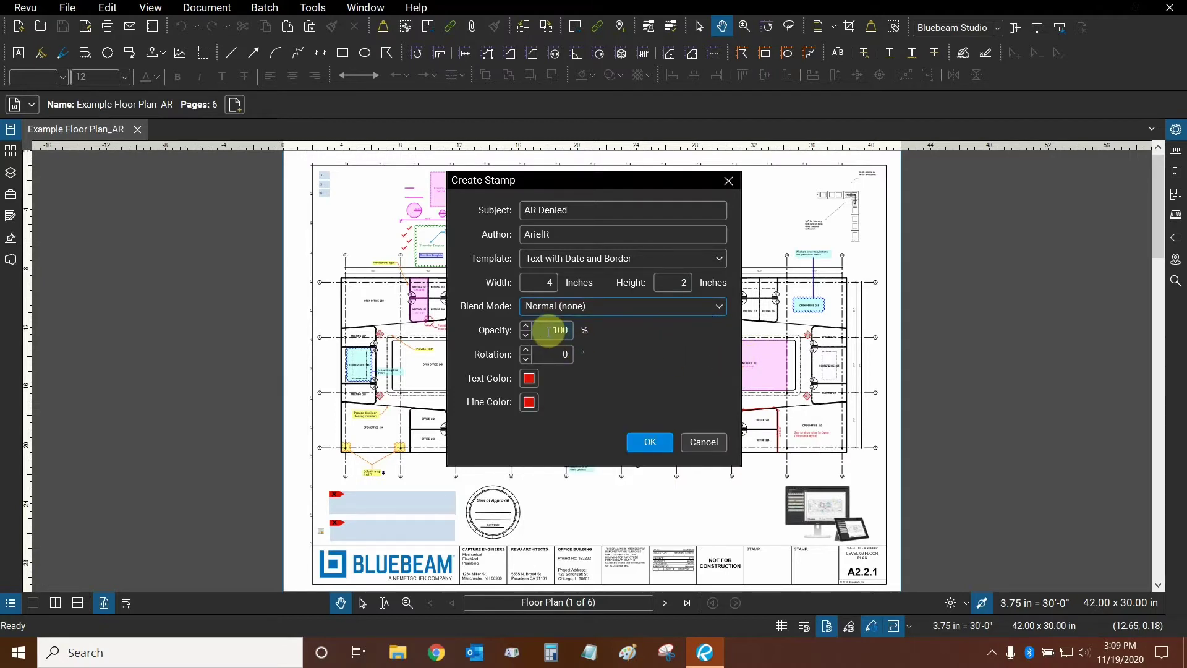
pyautogui.click(561, 355)
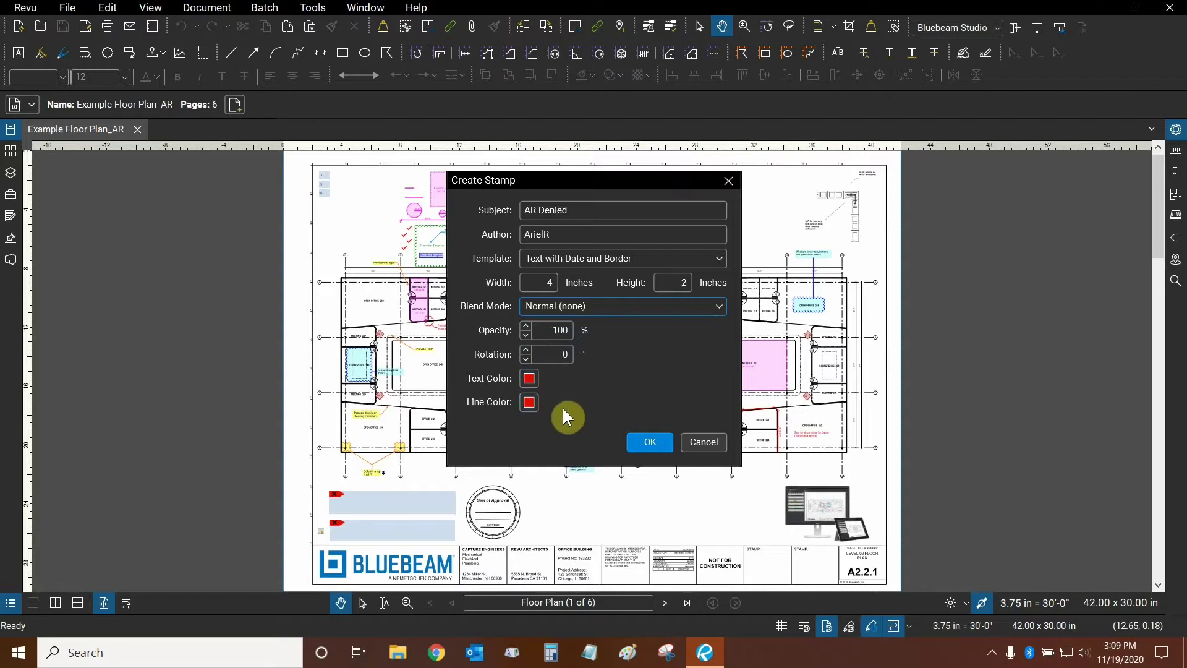
pyautogui.click(659, 442)
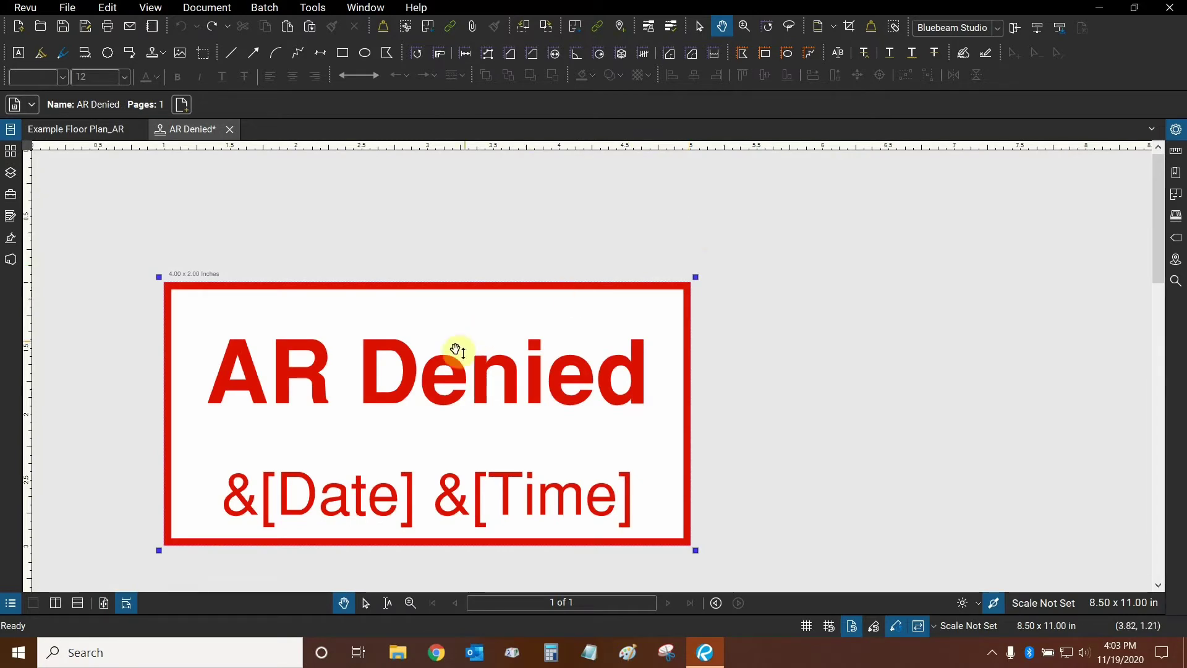
# Step: Inspect the AR Denied text box and red border rectangle in the Properties panel, then deselect
pyautogui.click(411, 373)
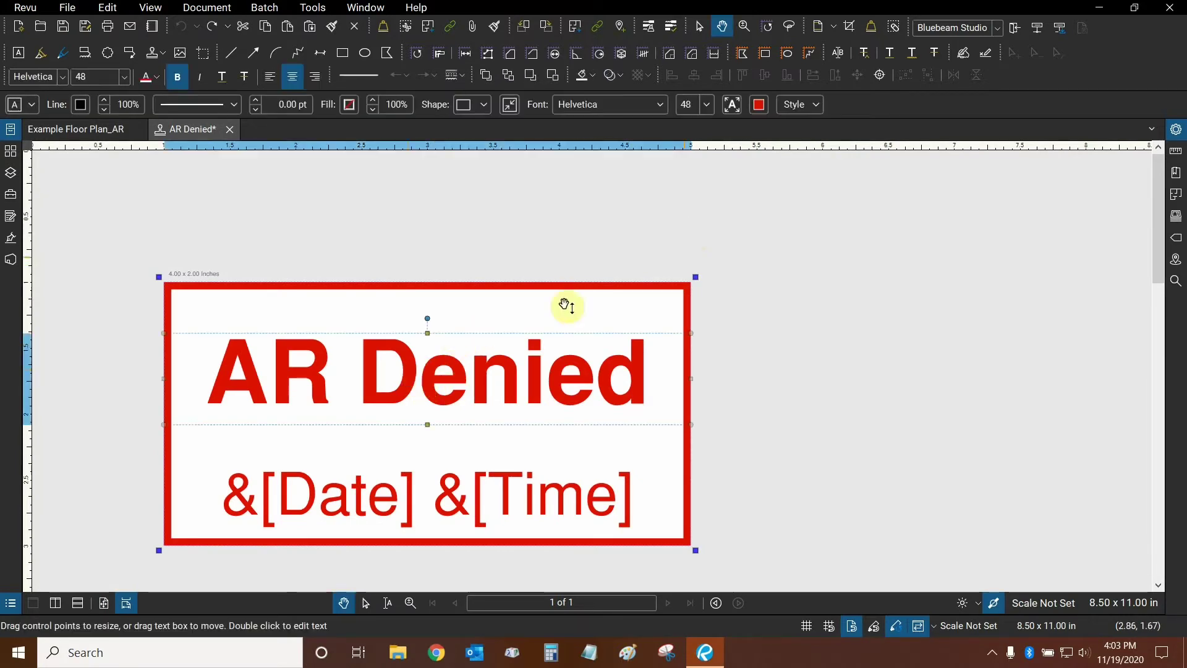
pyautogui.click(1176, 133)
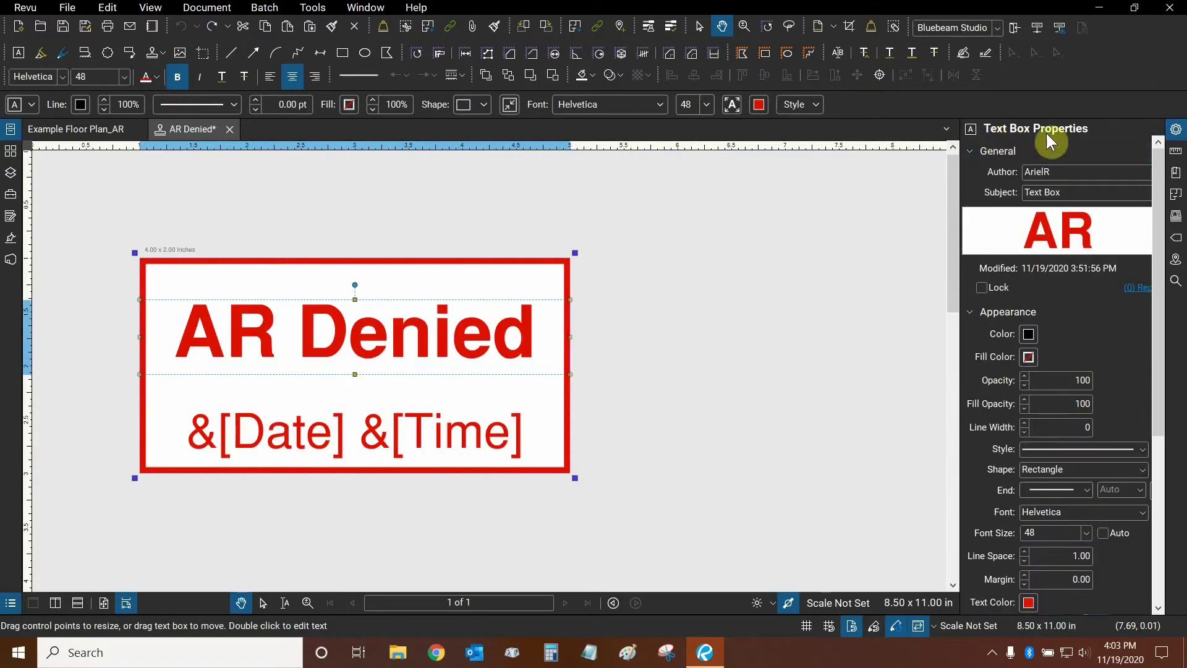
pyautogui.click(492, 266)
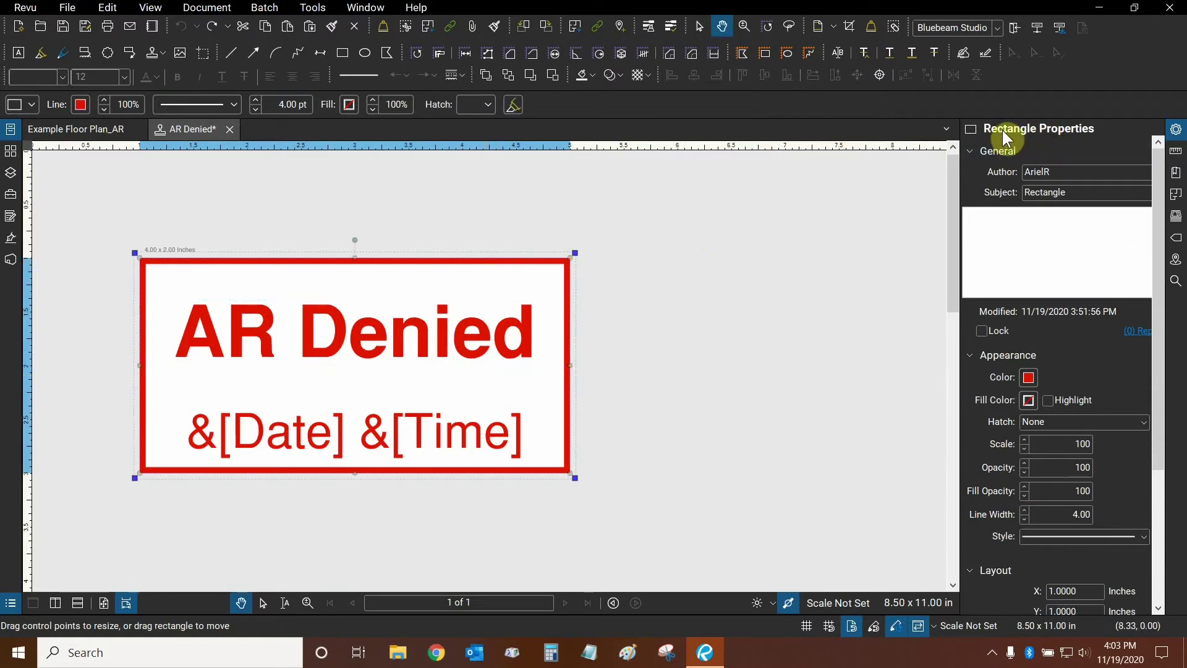
pyautogui.click(658, 313)
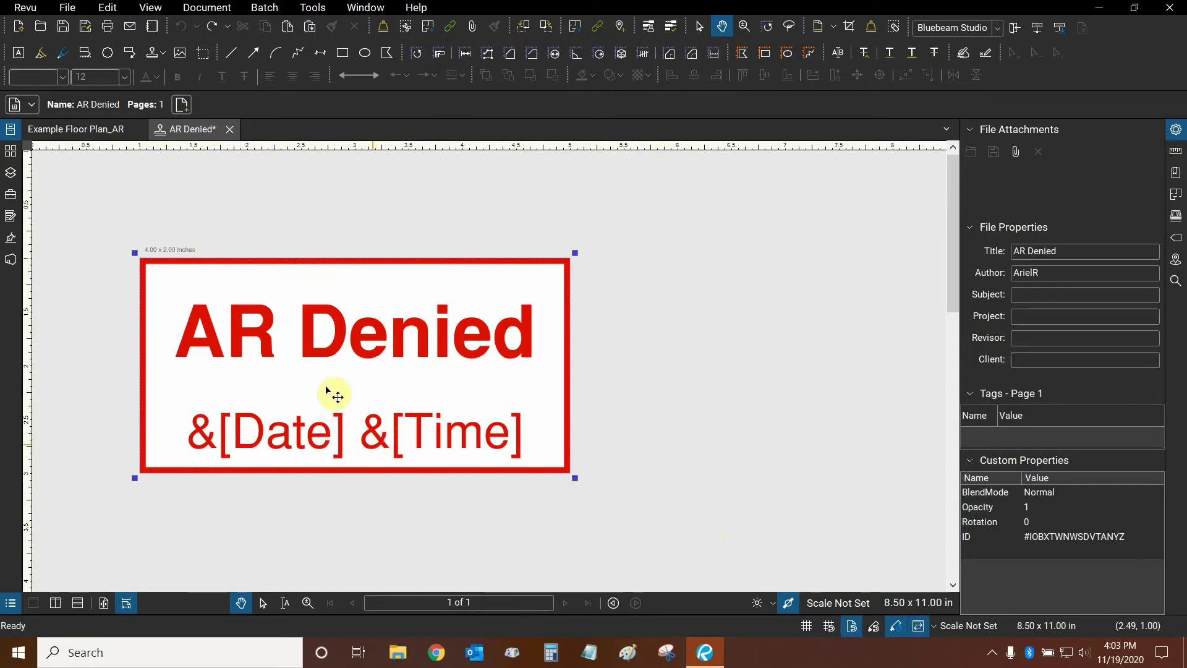
# Step: Edit the '&[Date] &[Time]' text and browse the dynamic field list without inserting anything
pyautogui.click(295, 440)
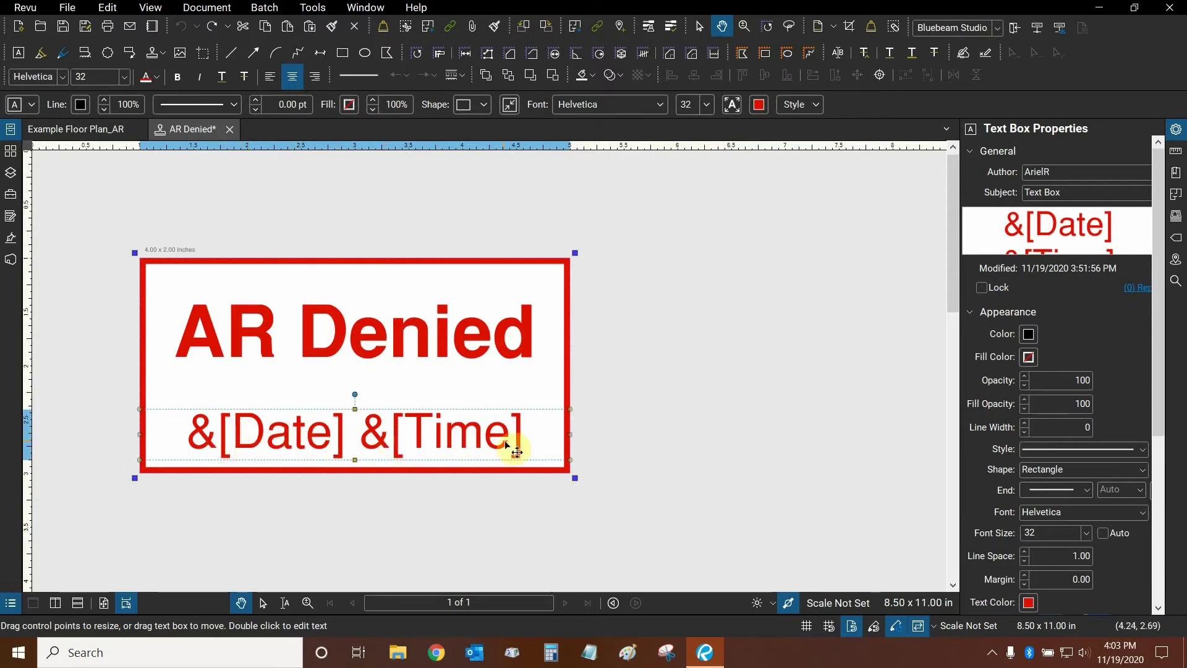
pyautogui.doubleClick(370, 439)
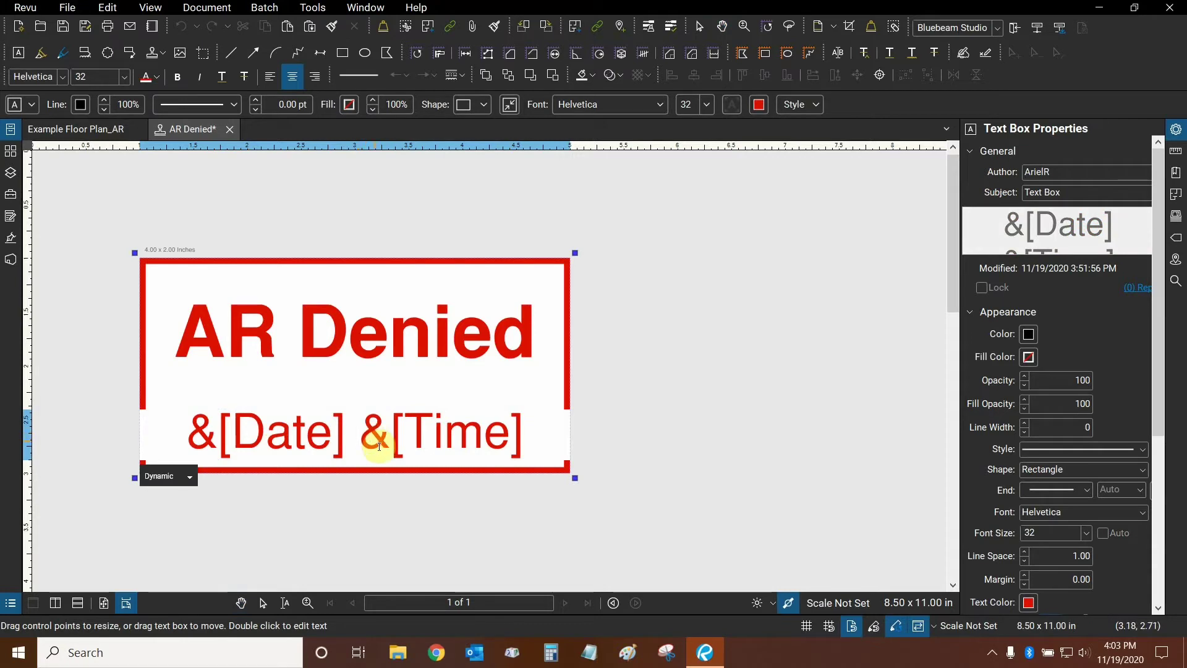
pyautogui.click(181, 477)
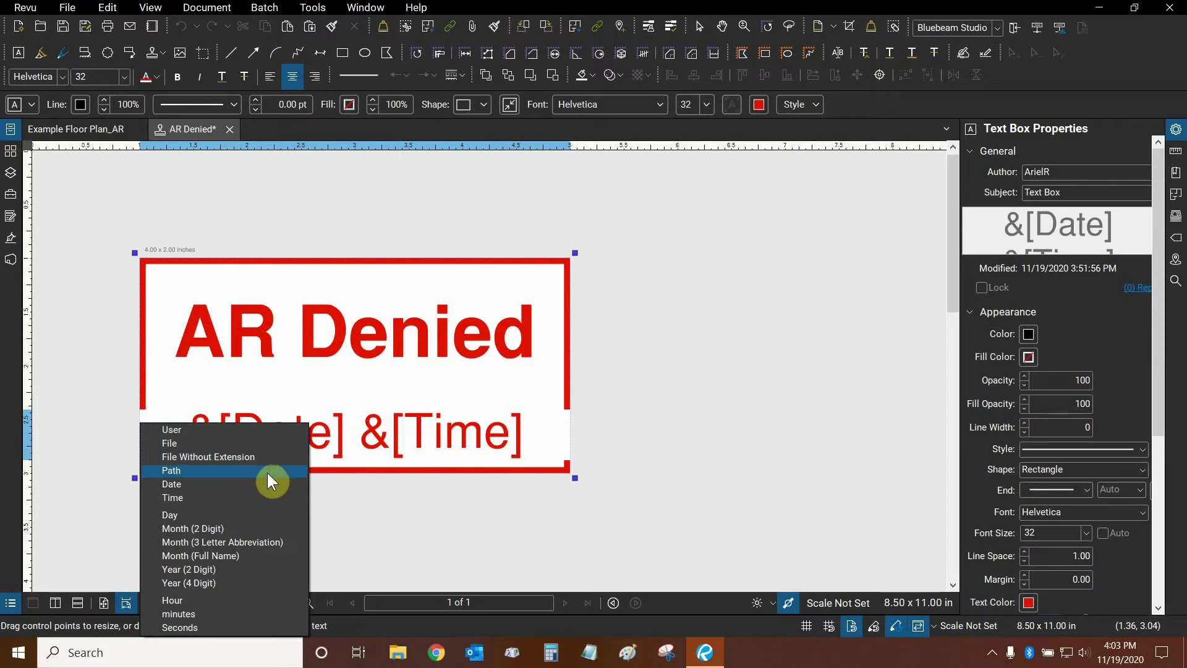
pyautogui.click(384, 528)
# Step: Delete the &[Time] field and its preceding space, leaving only &[Date]
pyautogui.doubleClick(370, 440)
pyautogui.moveTo(371, 440); pyautogui.dragTo(559, 426)
pyautogui.press('BackSpace')
pyautogui.press('BackSpace')
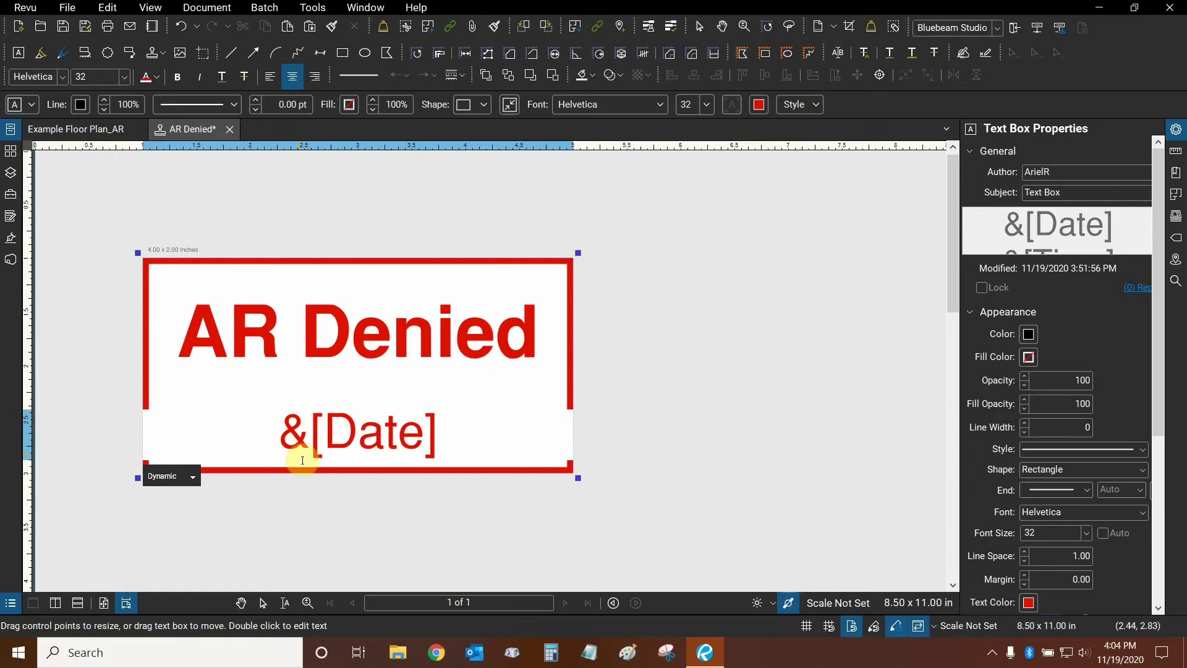
pyautogui.moveTo(328, 439); pyautogui.dragTo(426, 435)
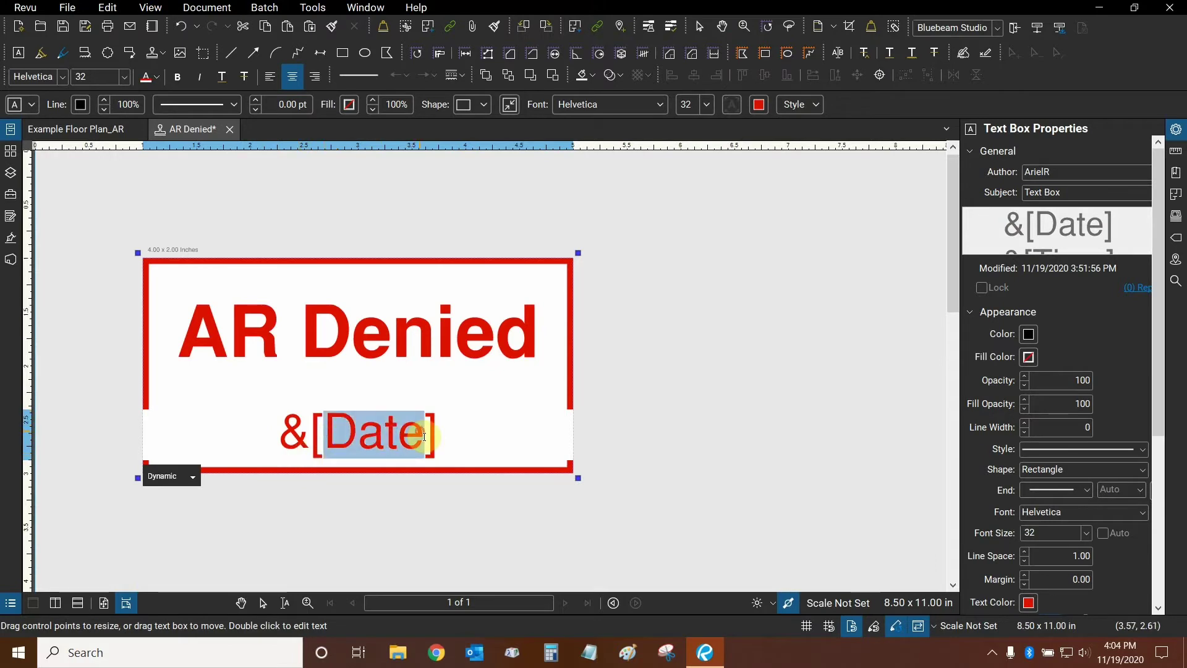
pyautogui.click(333, 435)
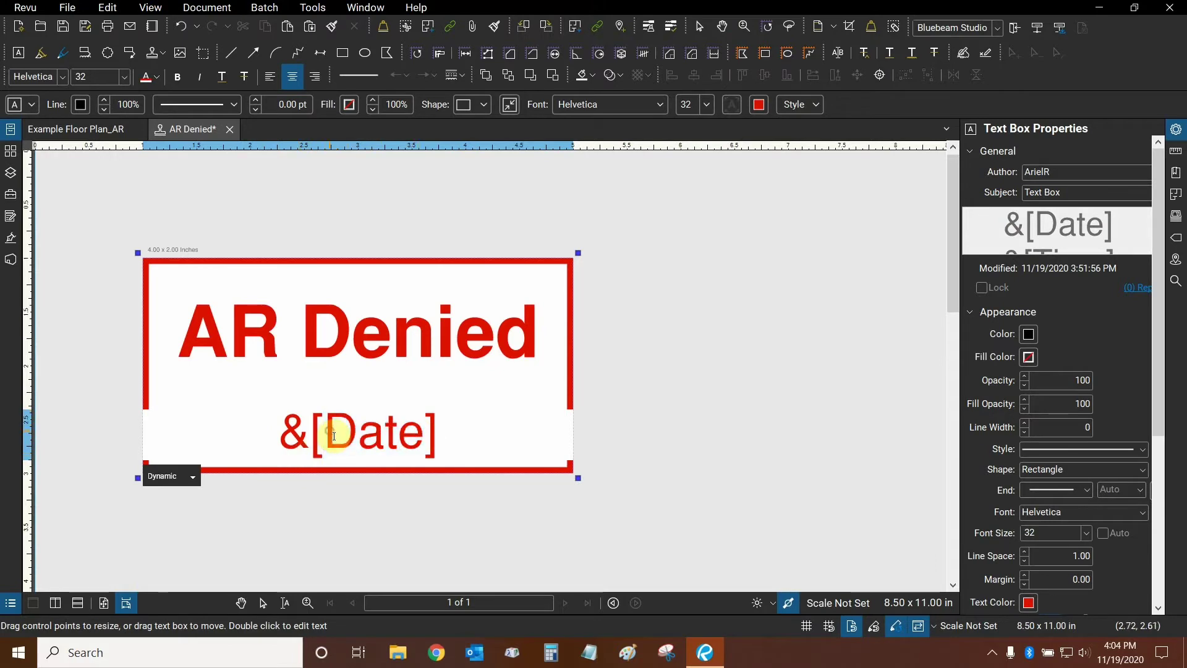
pyautogui.click(426, 436)
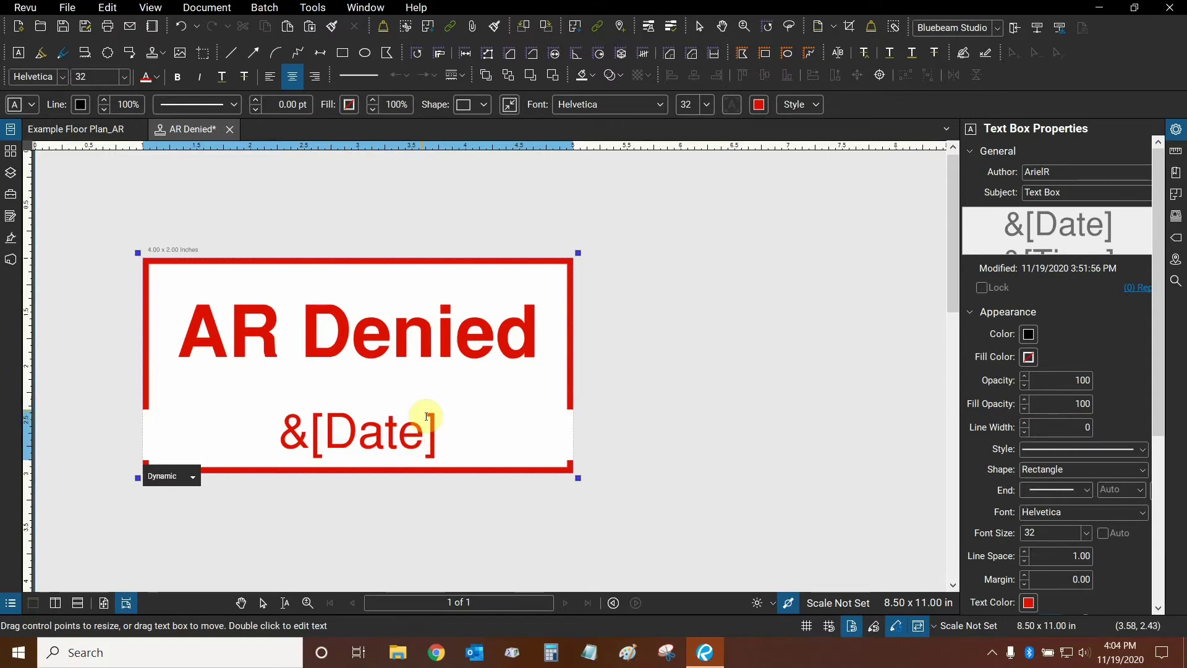
pyautogui.click(454, 444)
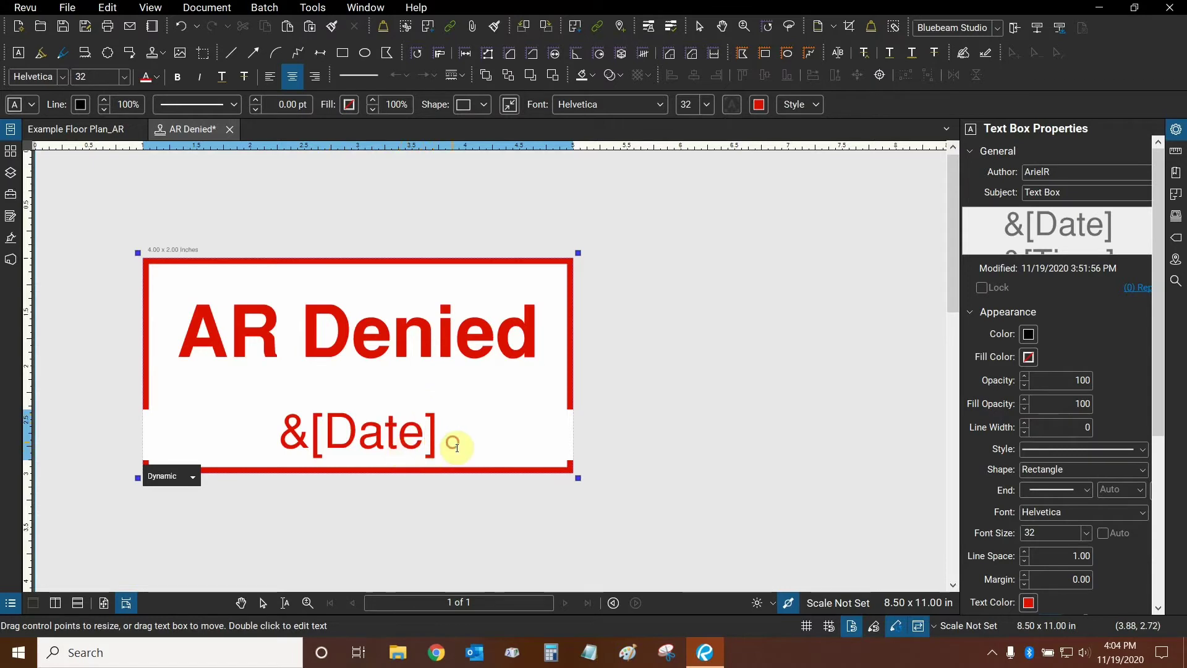
# Step: Finish editing and nudge the &[Date] text box slightly right inside the red border
pyautogui.click(675, 377)
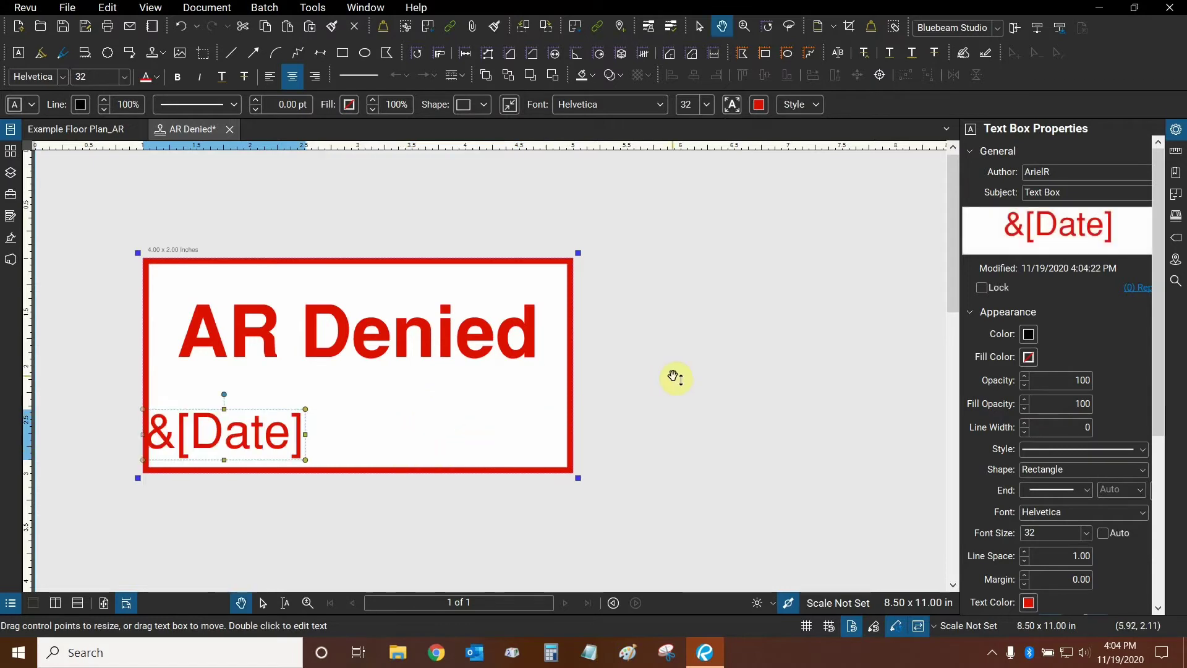
pyautogui.moveTo(221, 444); pyautogui.dragTo(235, 432)
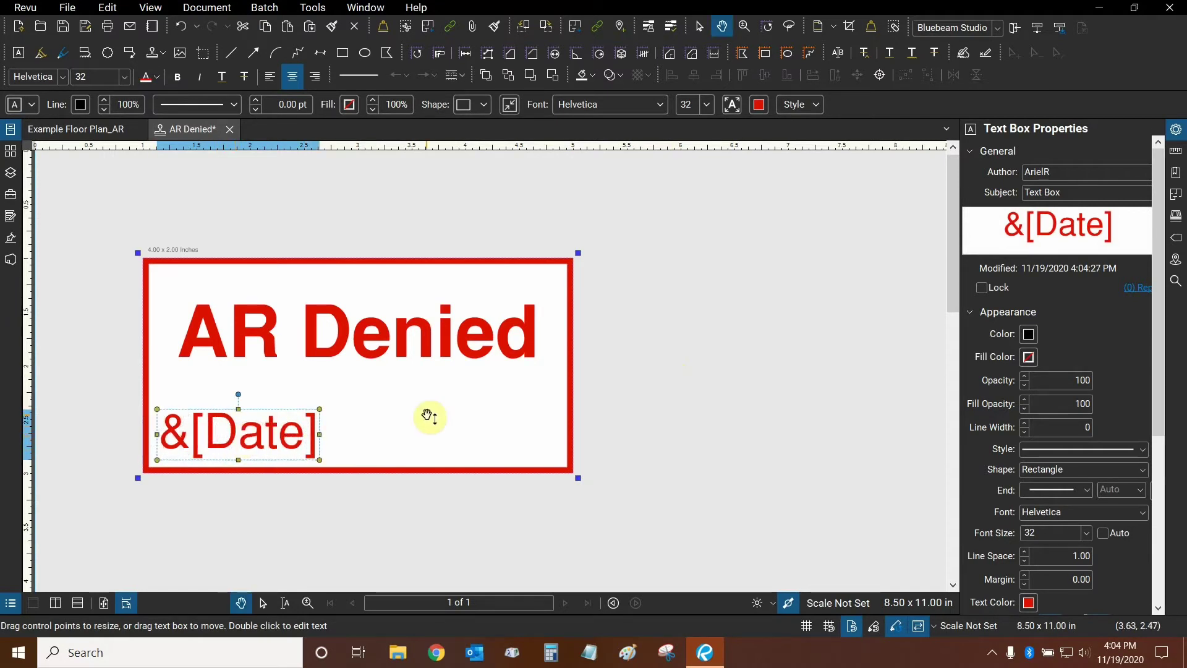
pyautogui.click(445, 395)
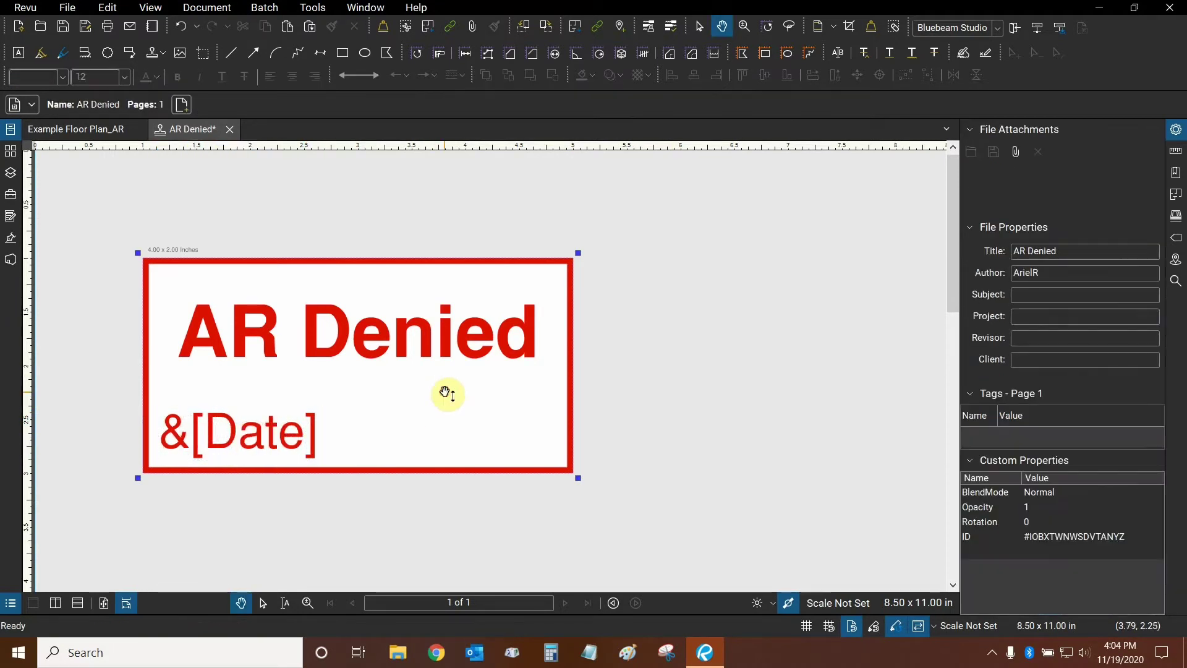
# Step: Duplicate the &[Date] field and move the copy to the stamp's lower right
pyautogui.click(230, 437)
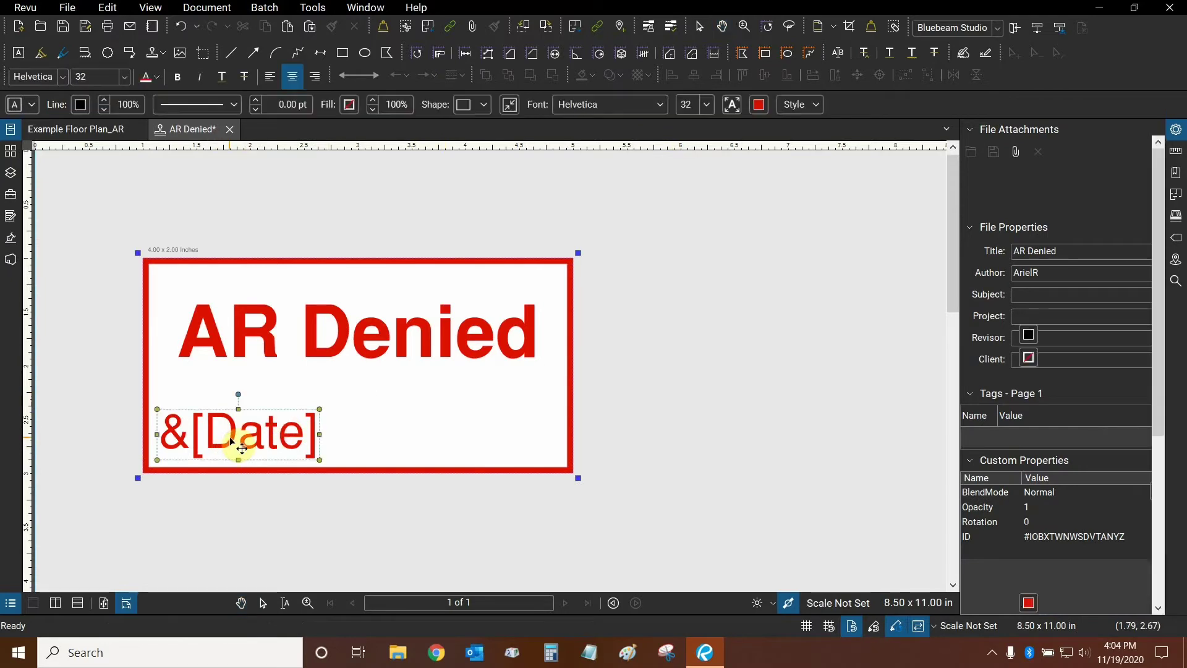
pyautogui.rightClick(230, 441)
pyautogui.click(279, 288)
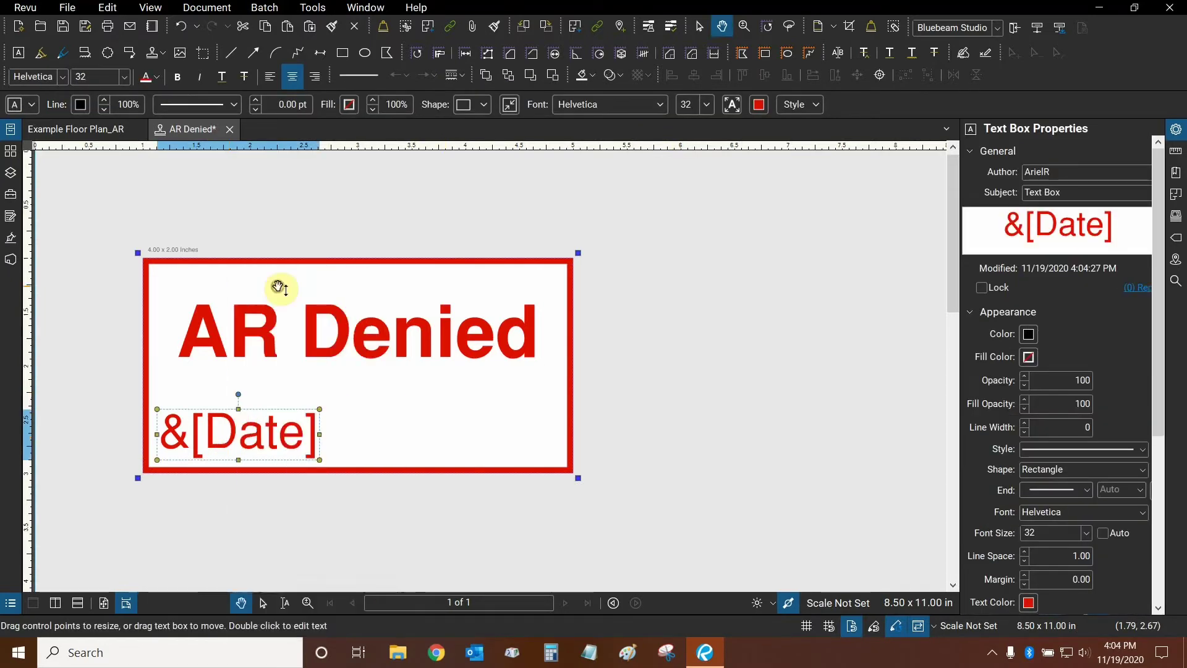
pyautogui.click(396, 411)
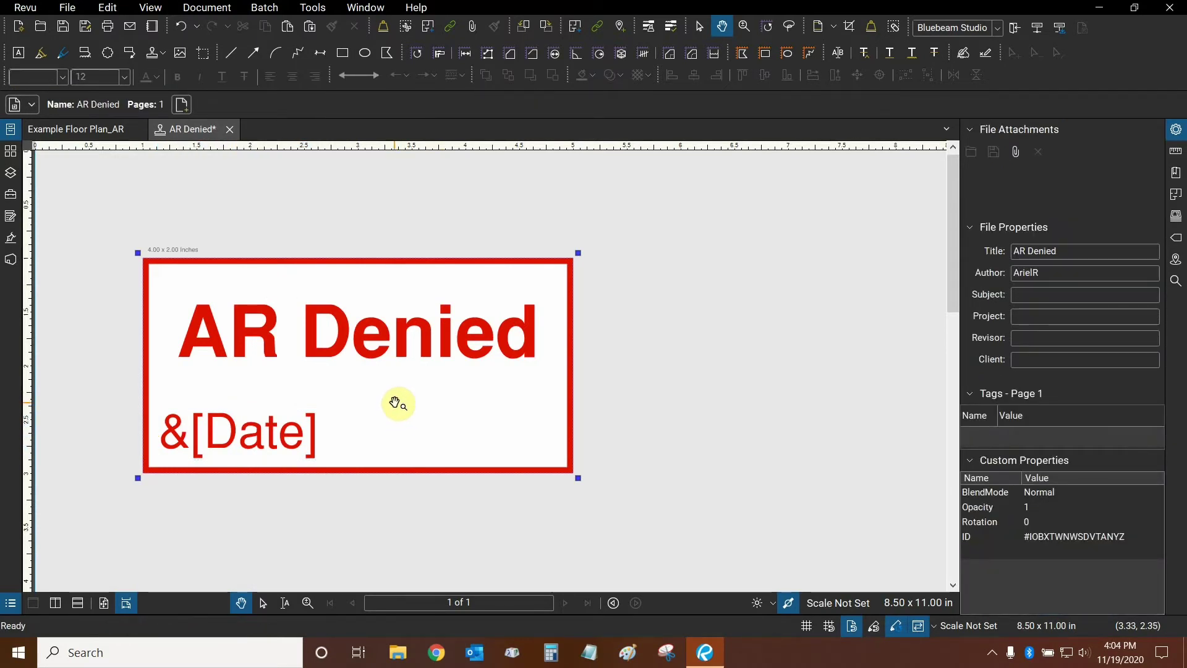
pyautogui.hotkey('ctrl', 'v')
pyautogui.moveTo(433, 396); pyautogui.dragTo(585, 443)
# Step: Replace the copy's text with the dynamic File field and nudge it further right
pyautogui.doubleClick(455, 432)
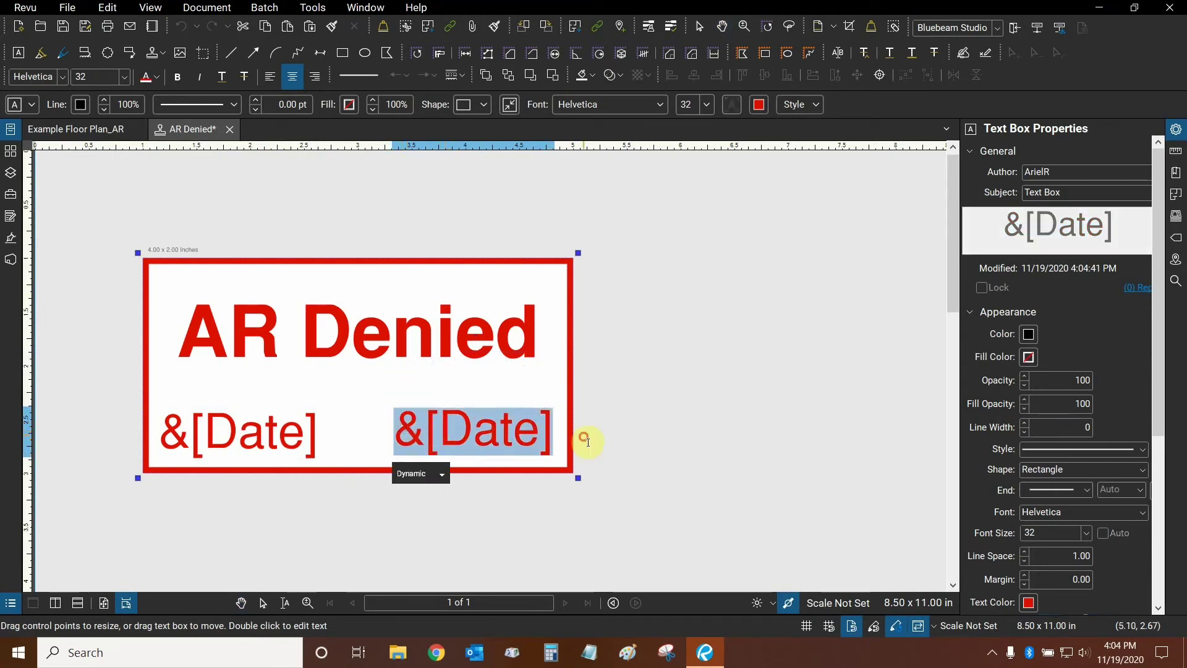
pyautogui.press('Delete')
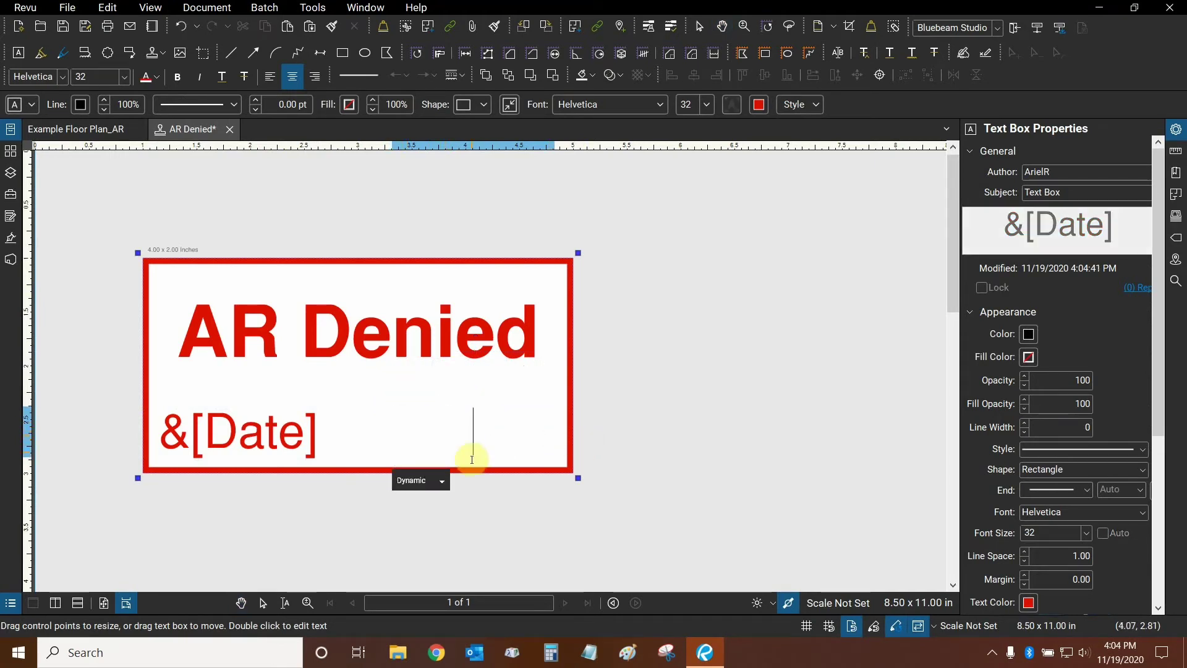
pyautogui.click(441, 480)
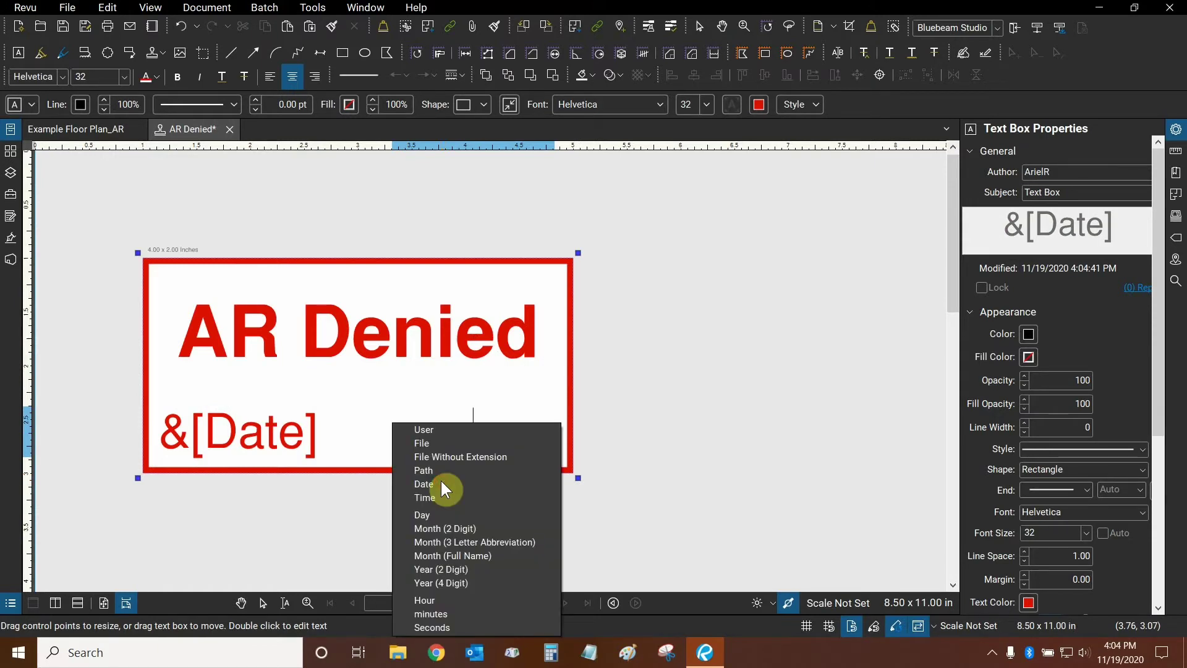
pyautogui.click(447, 444)
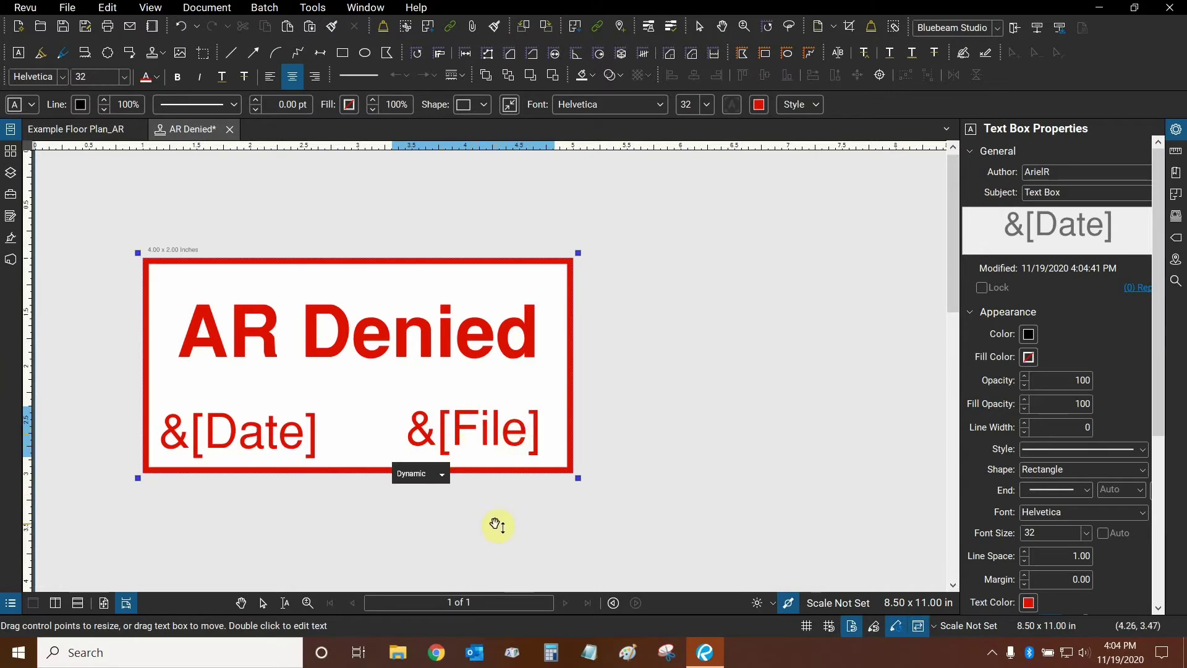
pyautogui.press('Escape')
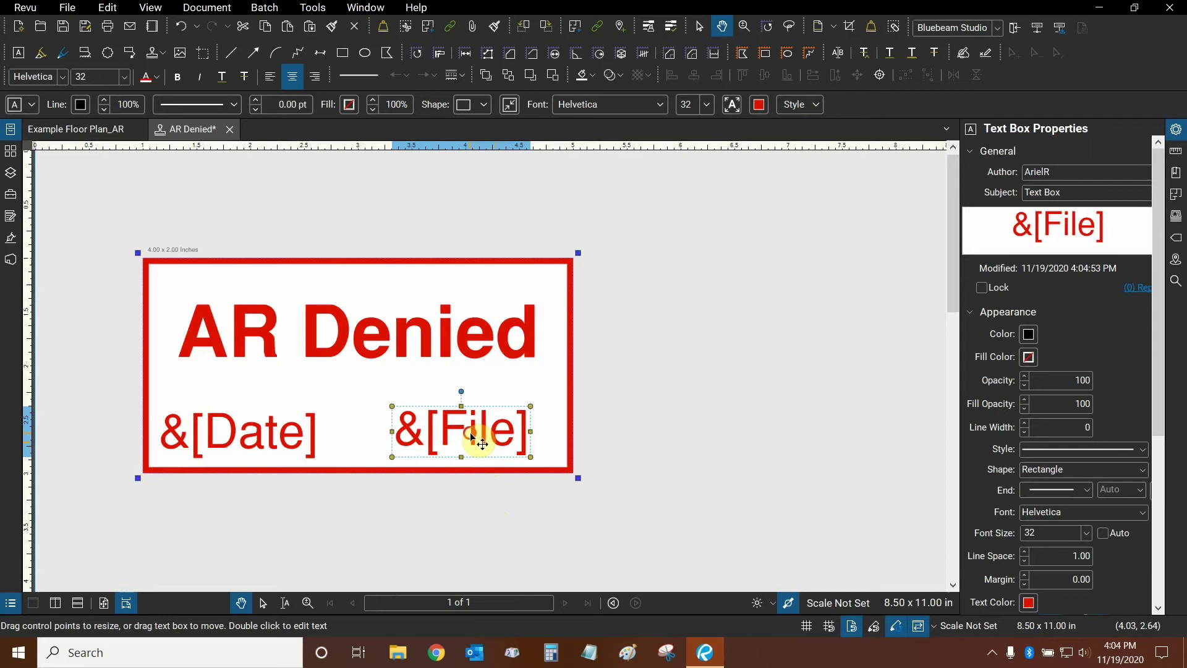
pyautogui.moveTo(482, 443); pyautogui.dragTo(498, 443)
pyautogui.click(706, 399)
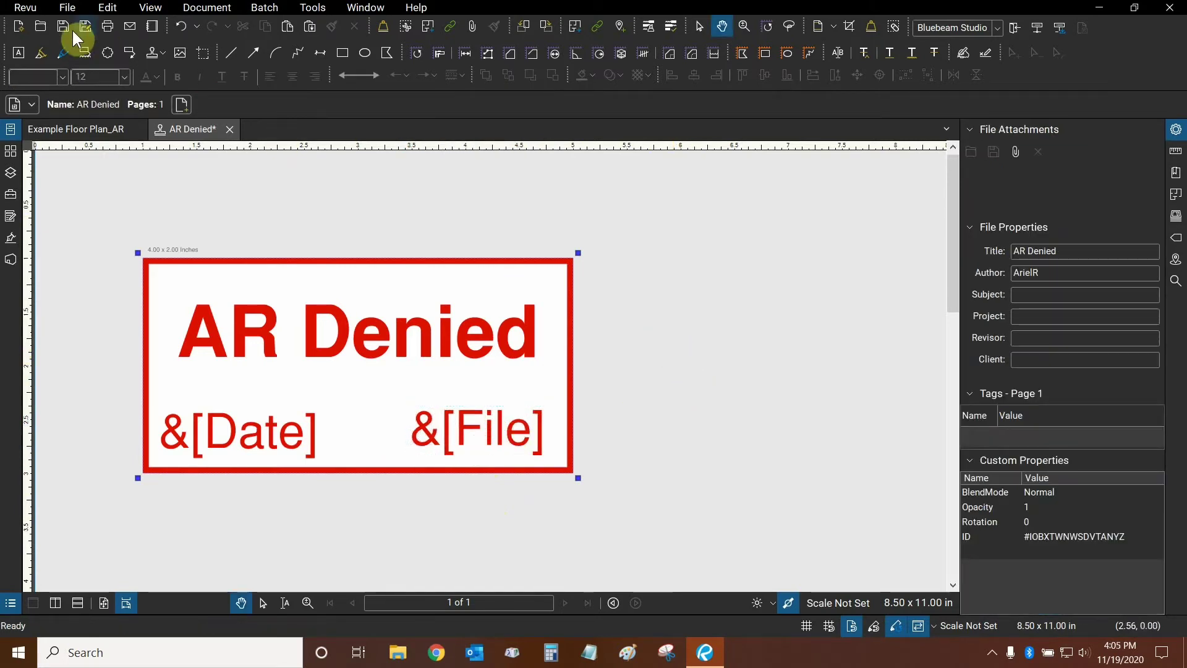
pyautogui.click(68, 9)
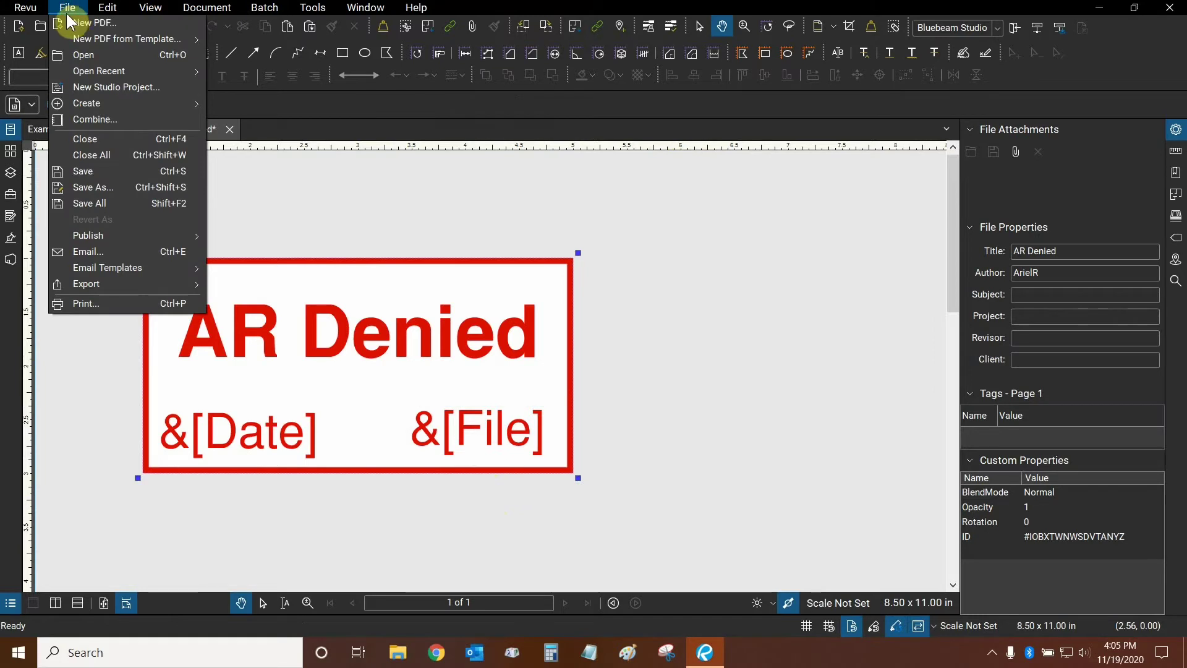
# Step: Use Save As to store the stamp in the Documents folder under the name AR Denied.pdf
pyautogui.click(120, 185)
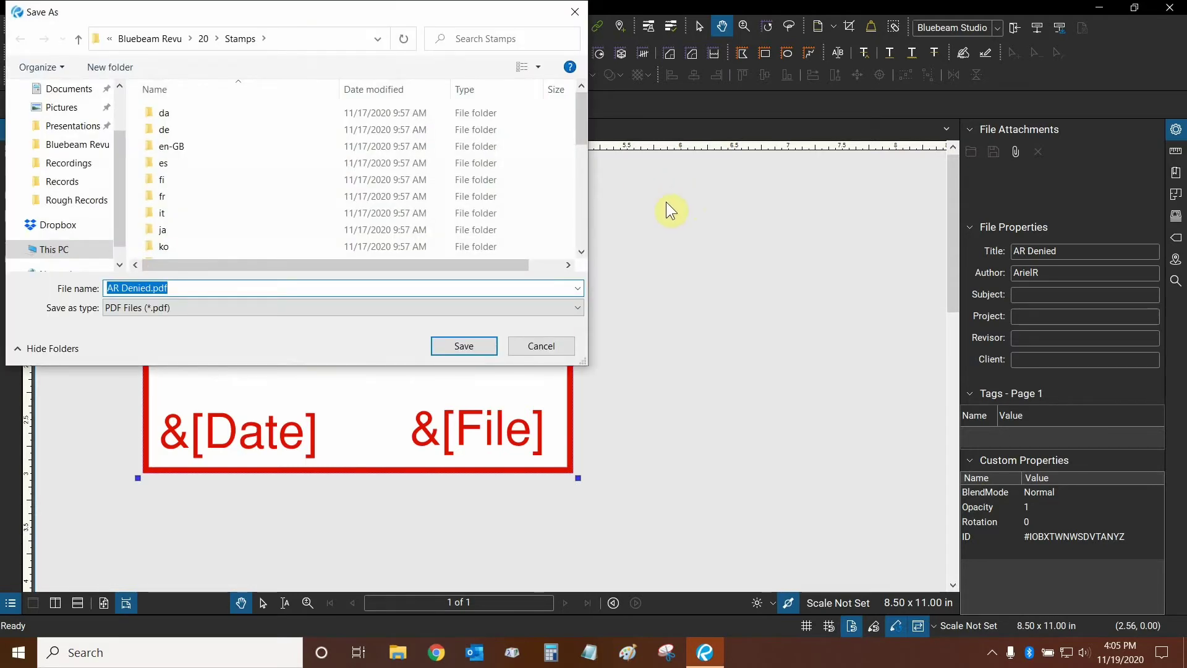
pyautogui.click(384, 40)
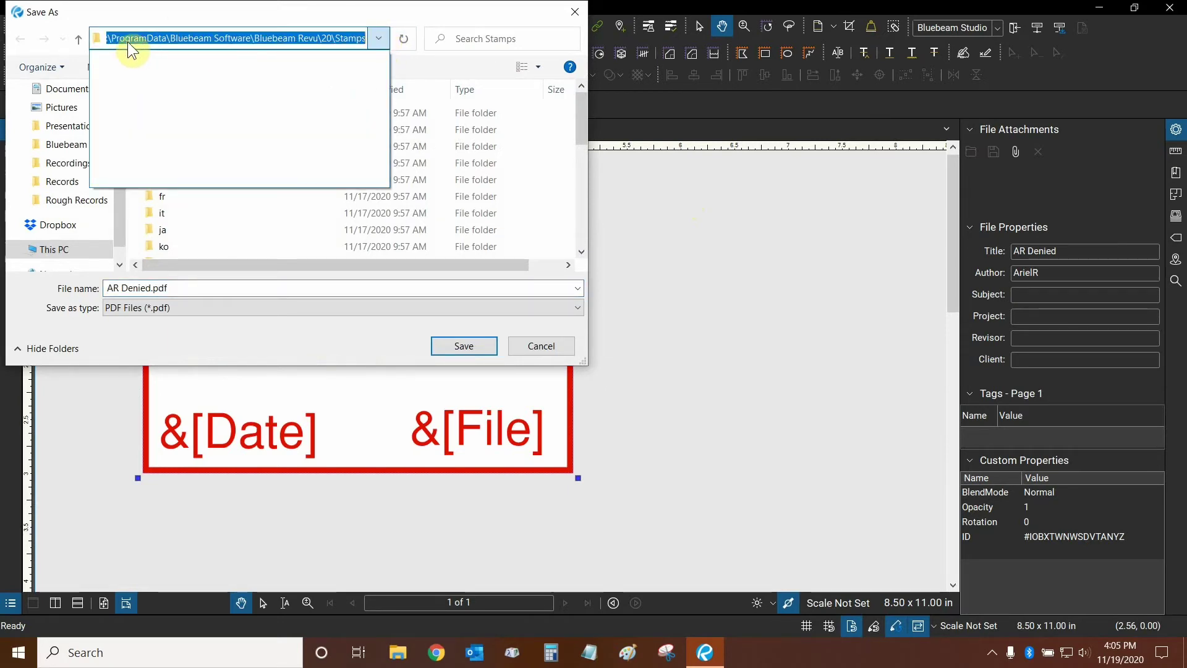
pyautogui.click(384, 44)
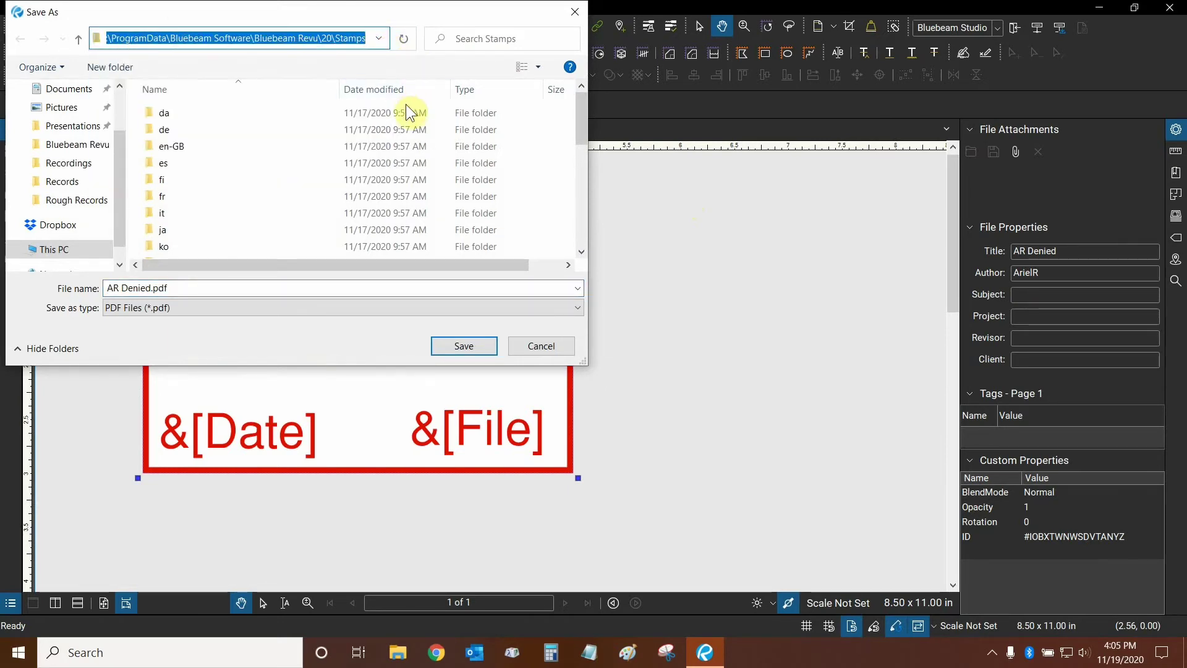
pyautogui.click(71, 94)
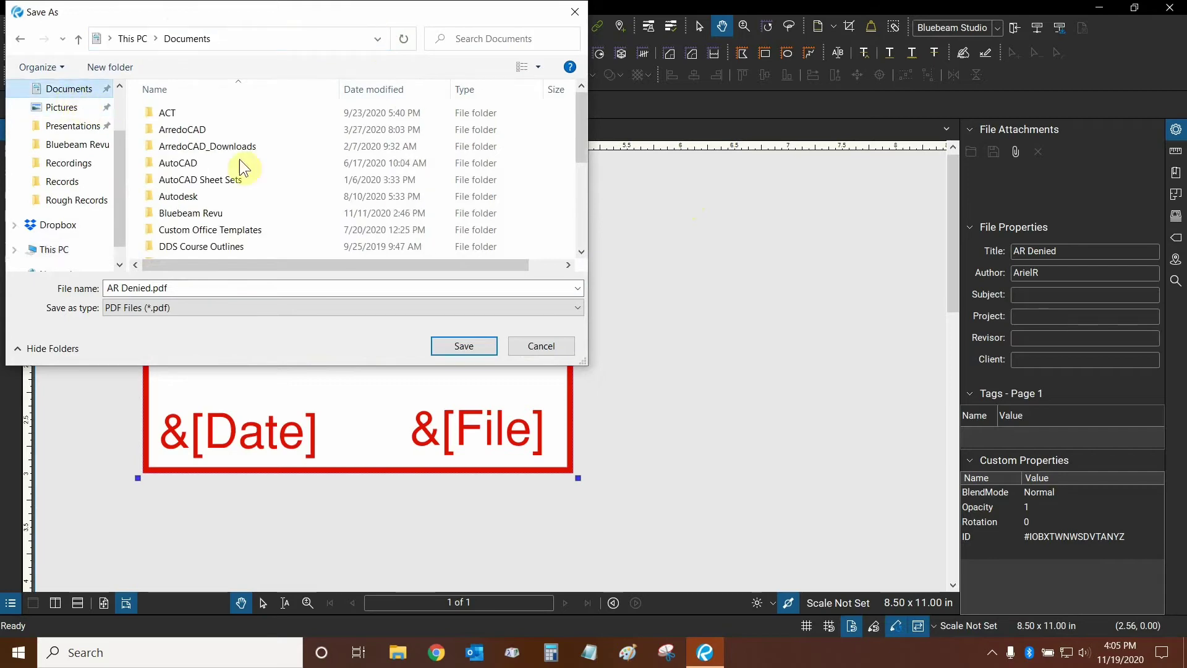
pyautogui.click(484, 344)
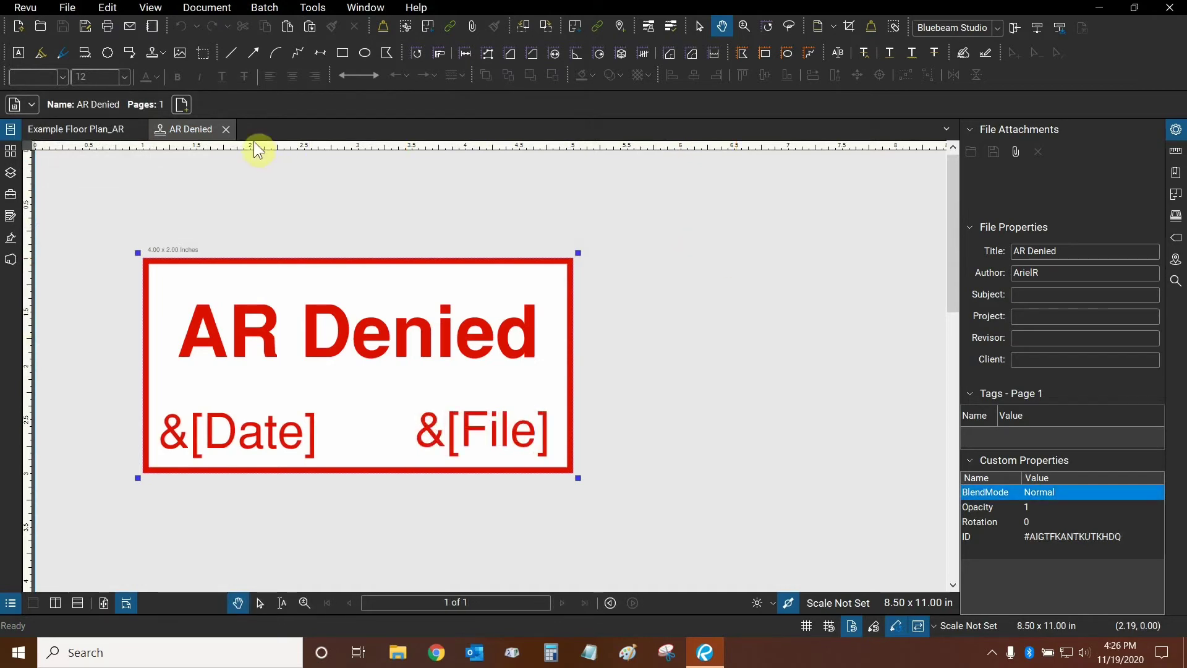
# Step: Close the AR Denied tab and import AR Denied.pdf from Documents via Import Stamp
pyautogui.click(226, 131)
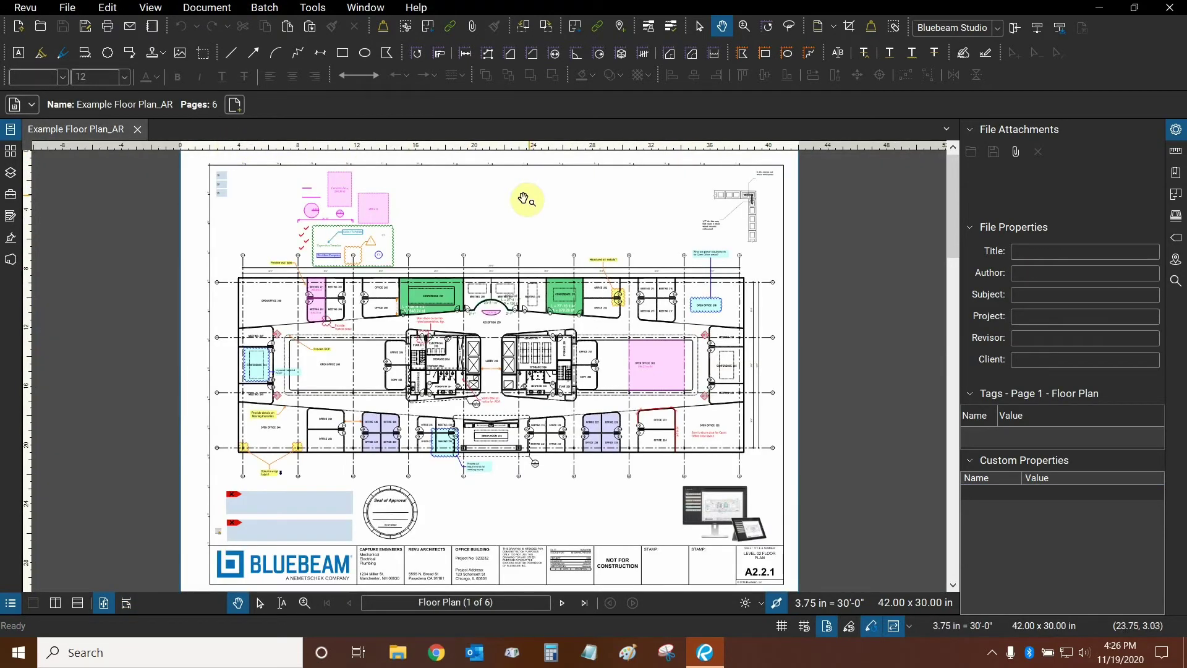
pyautogui.click(312, 9)
pyautogui.moveTo(340, 38)
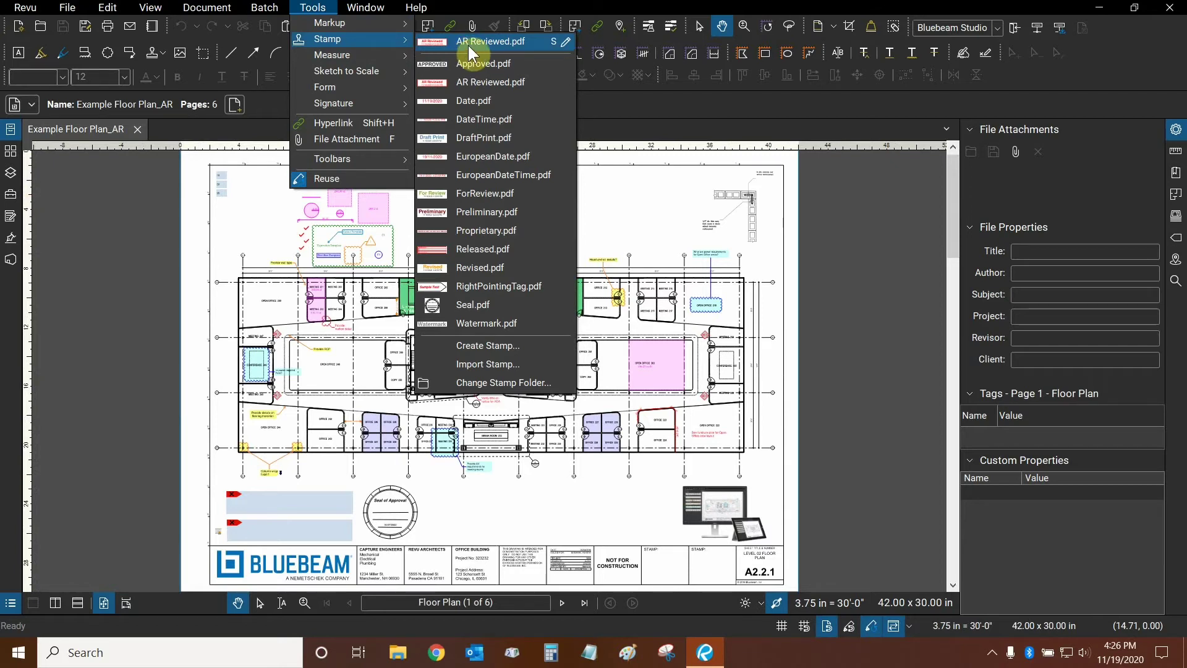
pyautogui.click(527, 365)
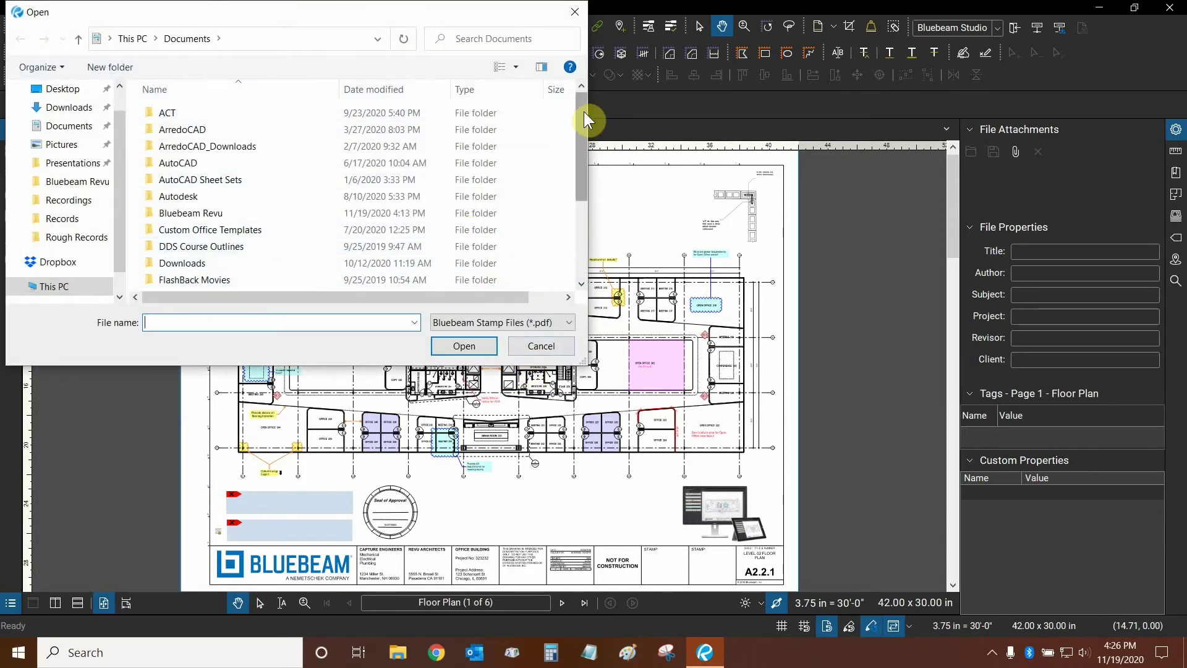
pyautogui.moveTo(584, 111); pyautogui.dragTo(573, 203)
pyautogui.click(188, 282)
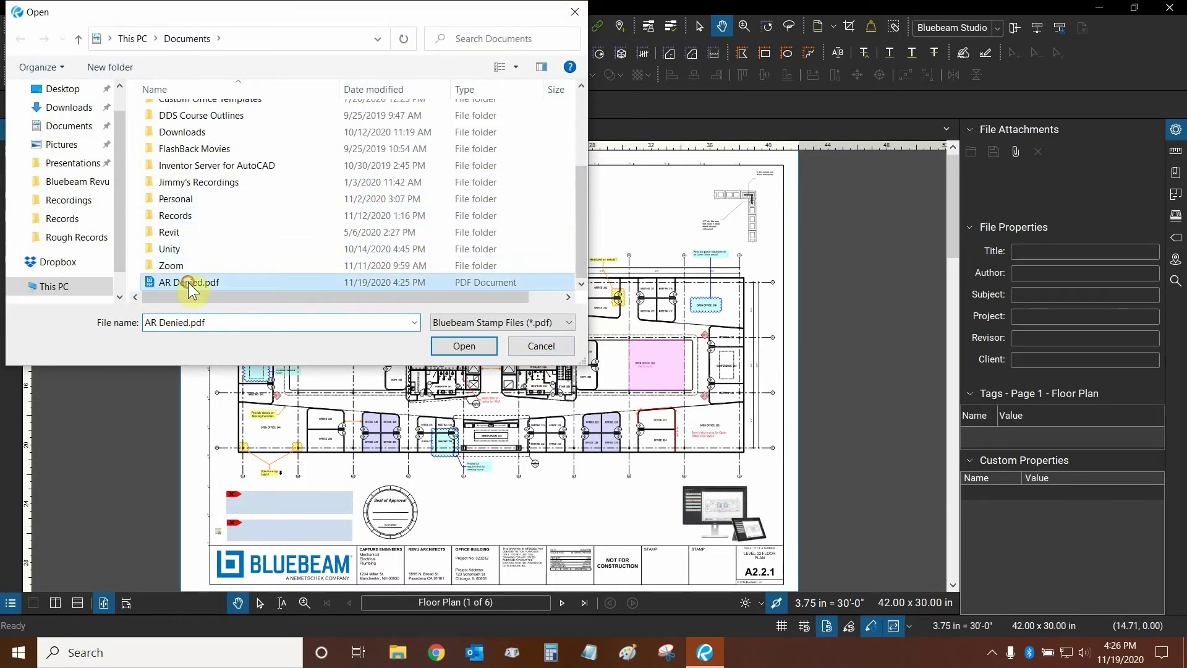
pyautogui.click(463, 345)
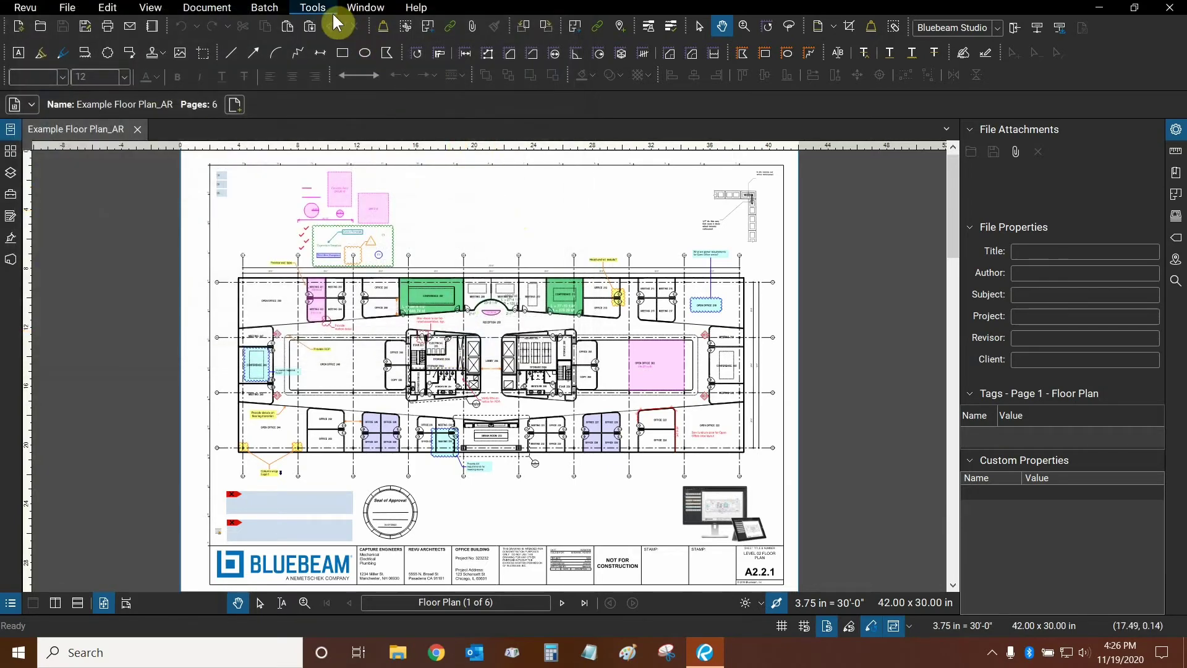
# Step: Pick the AR Denied stamp from the Stamp list and drop it beside the Seal of Approval
pyautogui.click(313, 9)
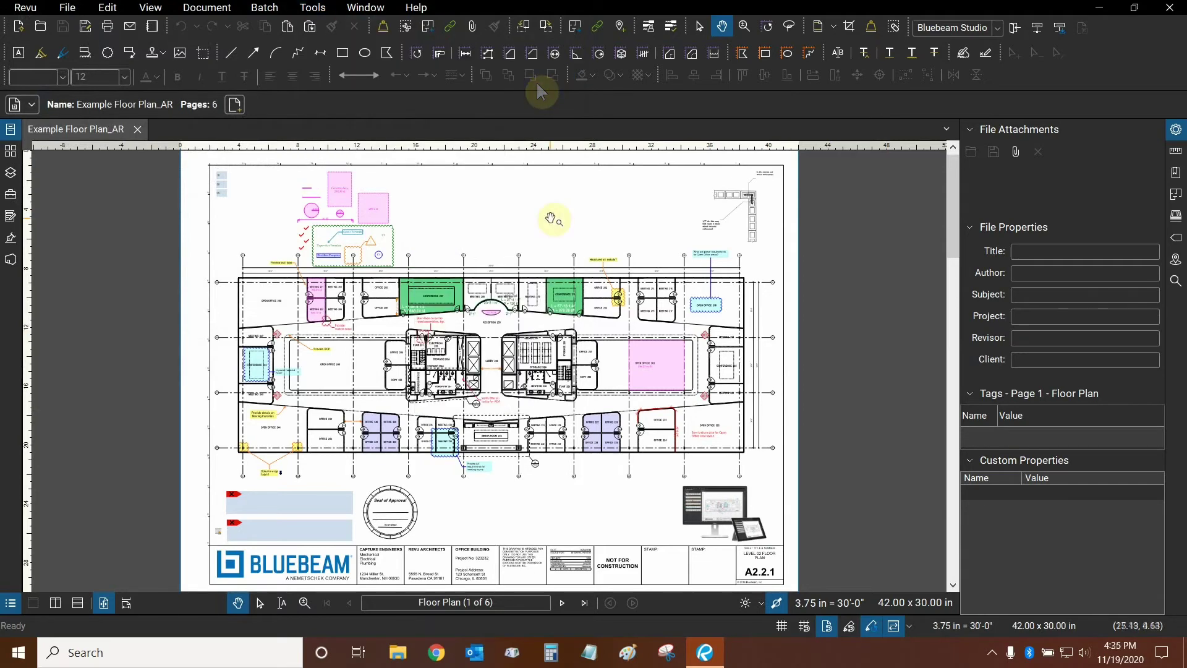
pyautogui.click(311, 8)
pyautogui.moveTo(336, 39)
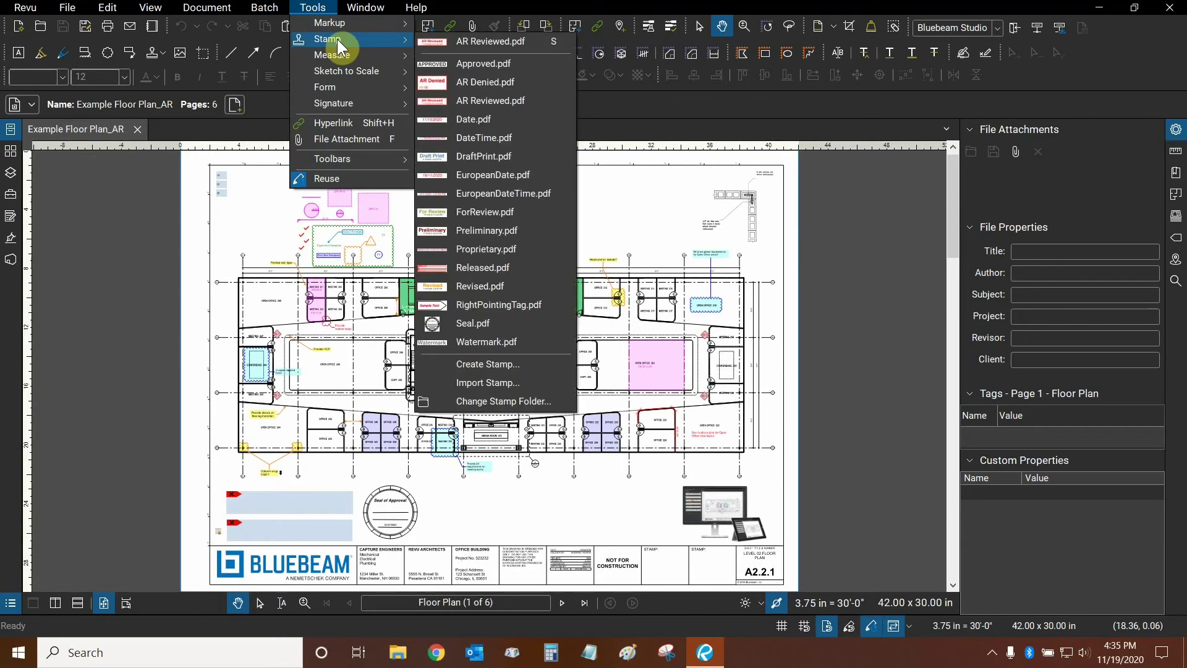
pyautogui.click(470, 82)
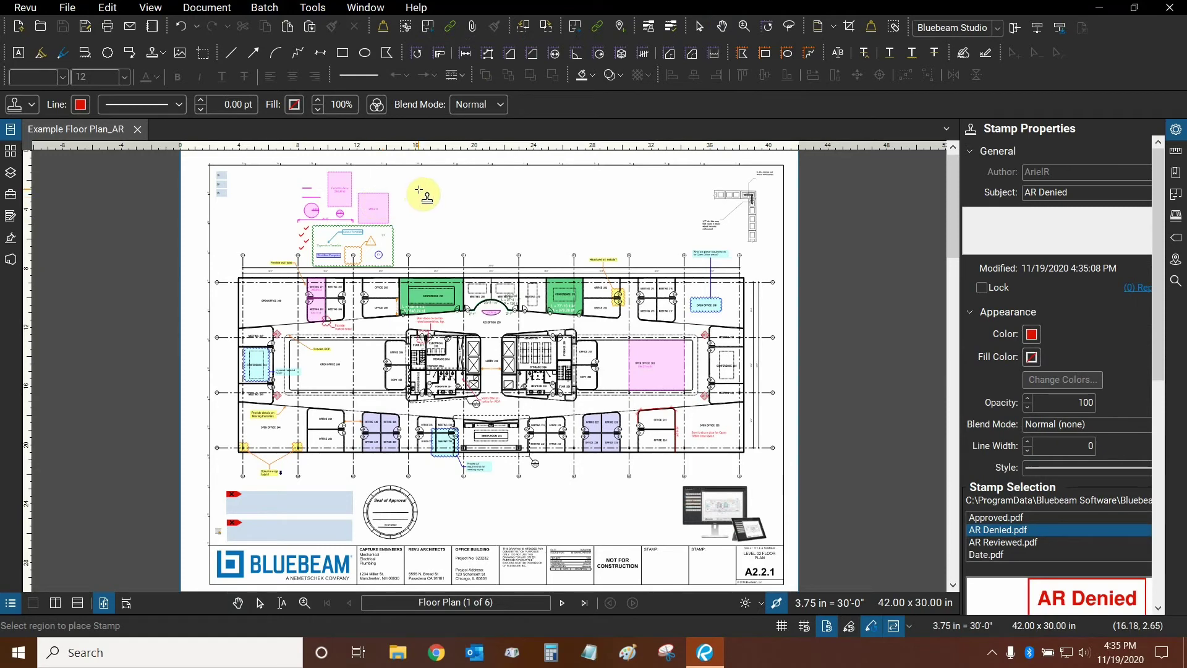
pyautogui.scroll(3, 507, 352)
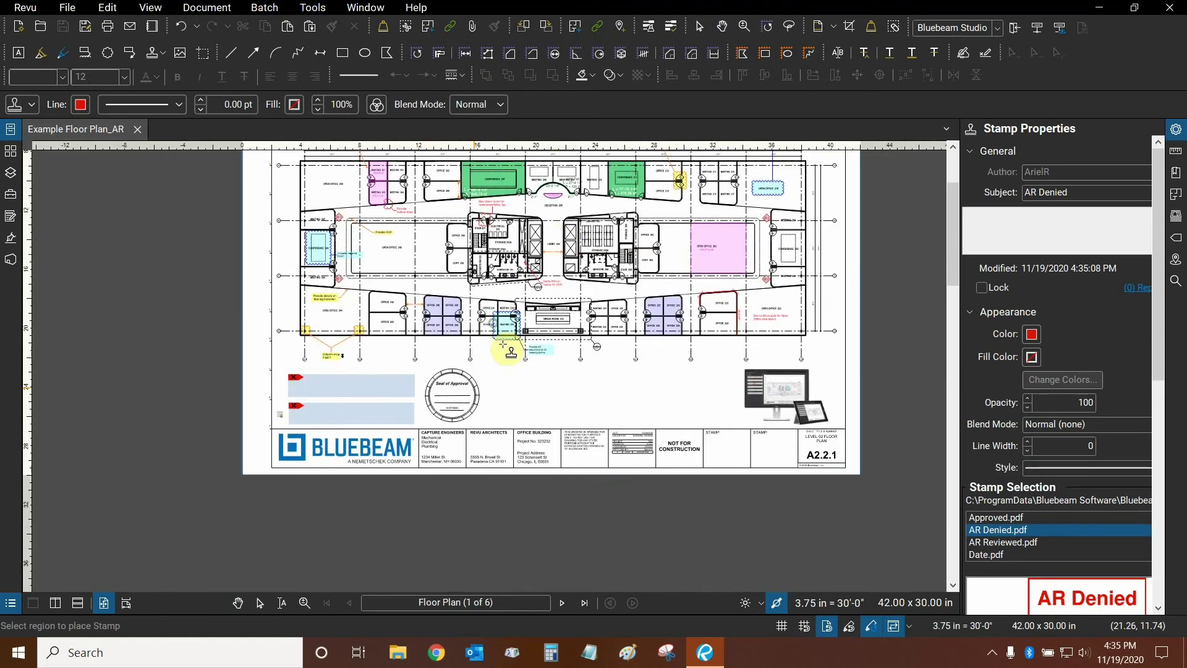
pyautogui.scroll(1, 522, 394)
pyautogui.click(493, 373)
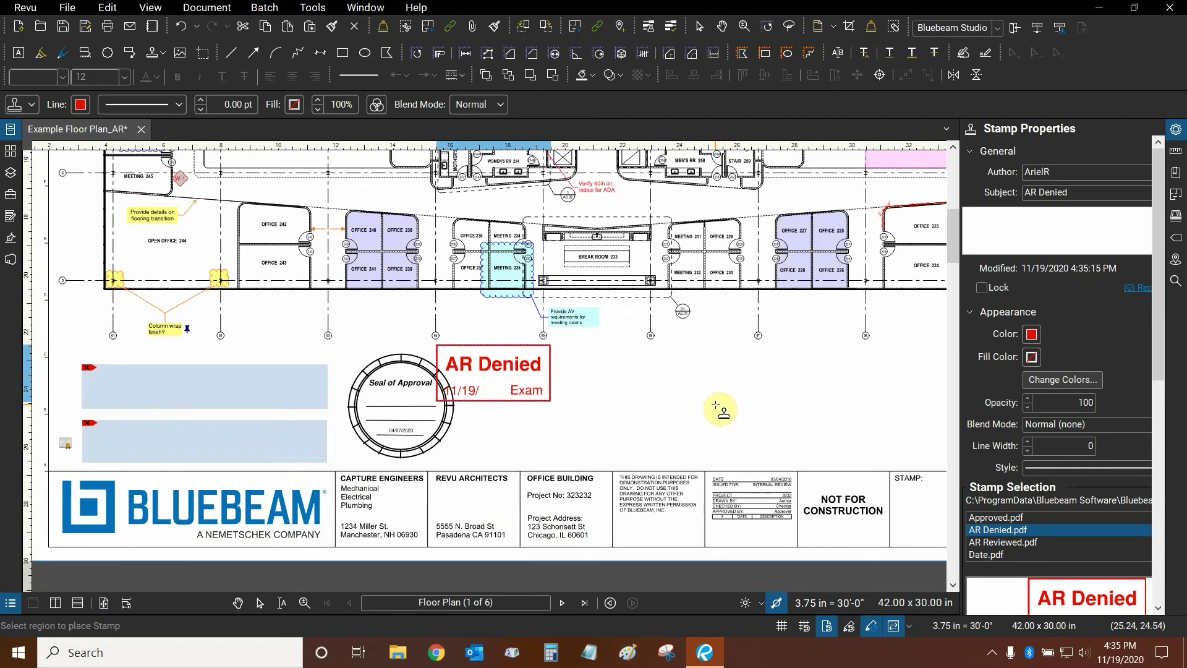
# Step: Move the placed AR Denied stamp closer beside the seal
pyautogui.press('Escape')
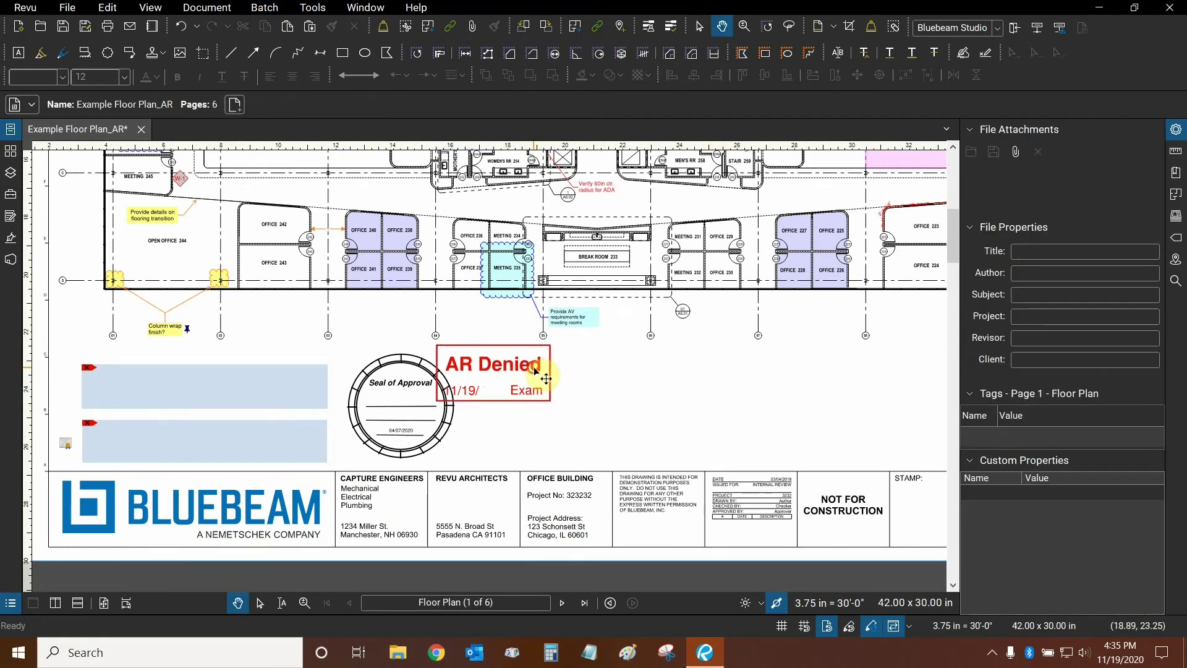
pyautogui.click(528, 371)
pyautogui.moveTo(529, 373); pyautogui.dragTo(562, 400)
pyautogui.scroll(2, 588, 418)
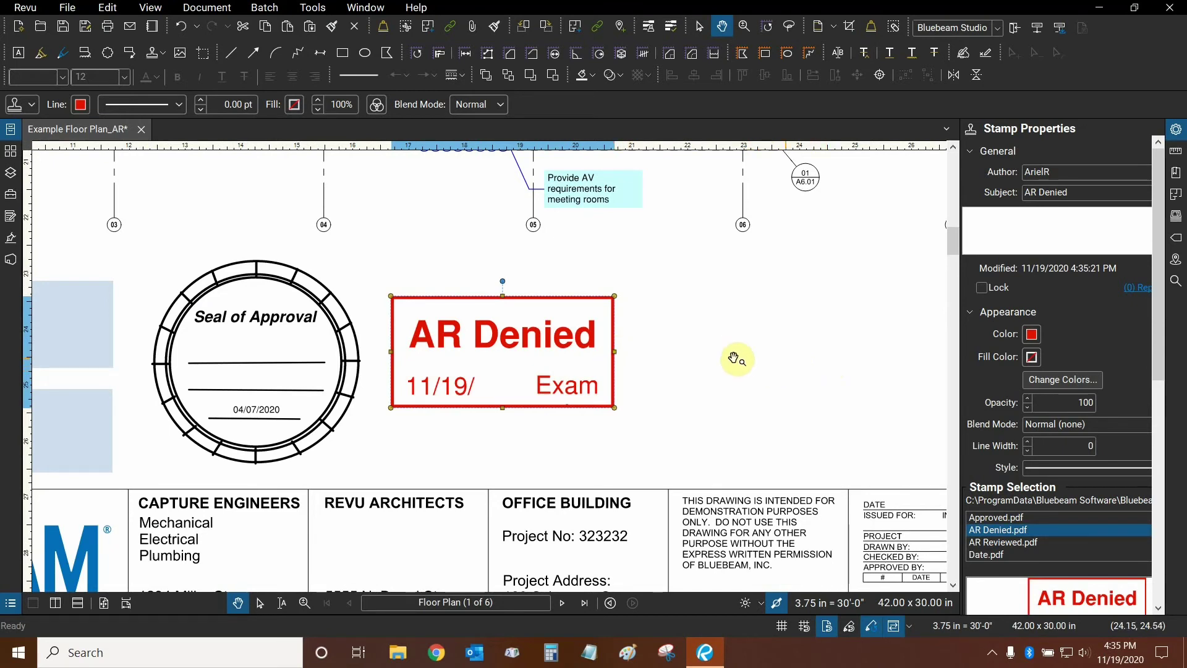
# Step: Stretch the stamp wider, then undo the resize to restore its original size
pyautogui.moveTo(614, 351); pyautogui.dragTo(873, 353)
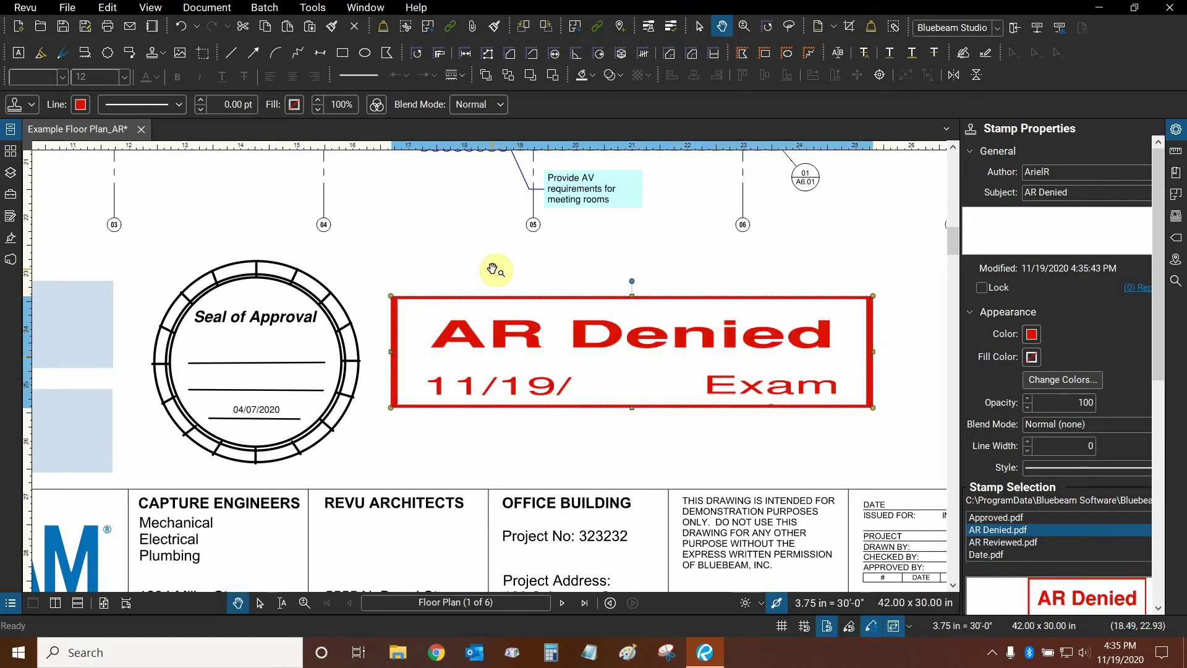
pyautogui.click(109, 9)
pyautogui.click(114, 23)
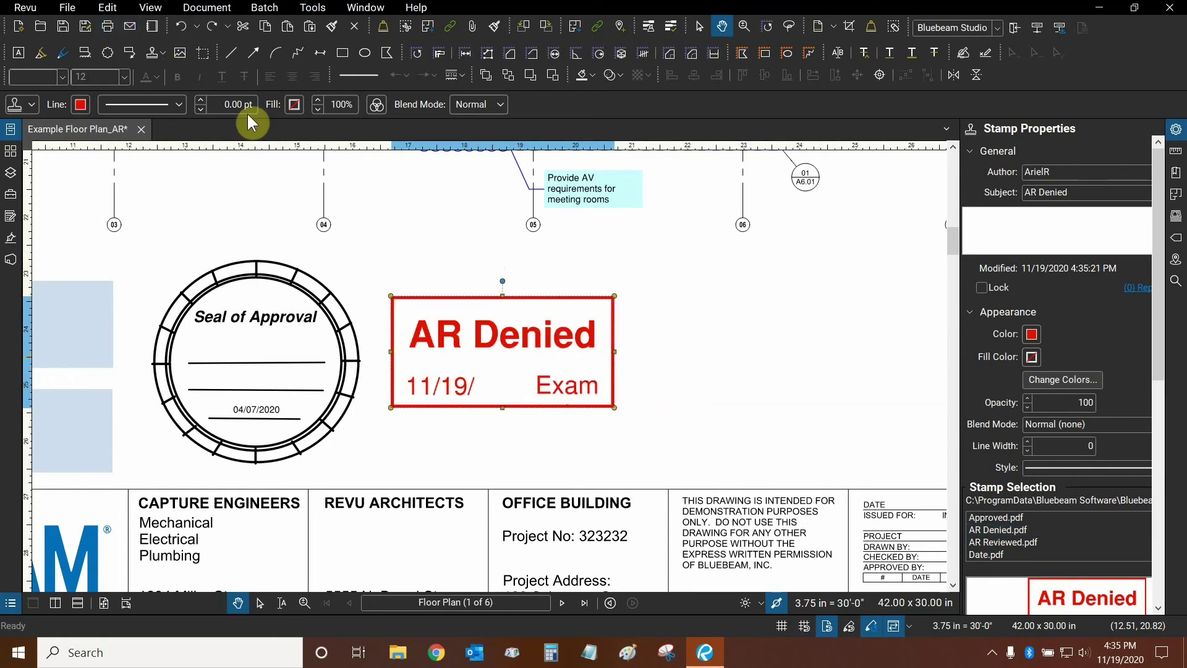
# Step: Open the AR Denied stamp from the Stamp list for editing
pyautogui.click(384, 251)
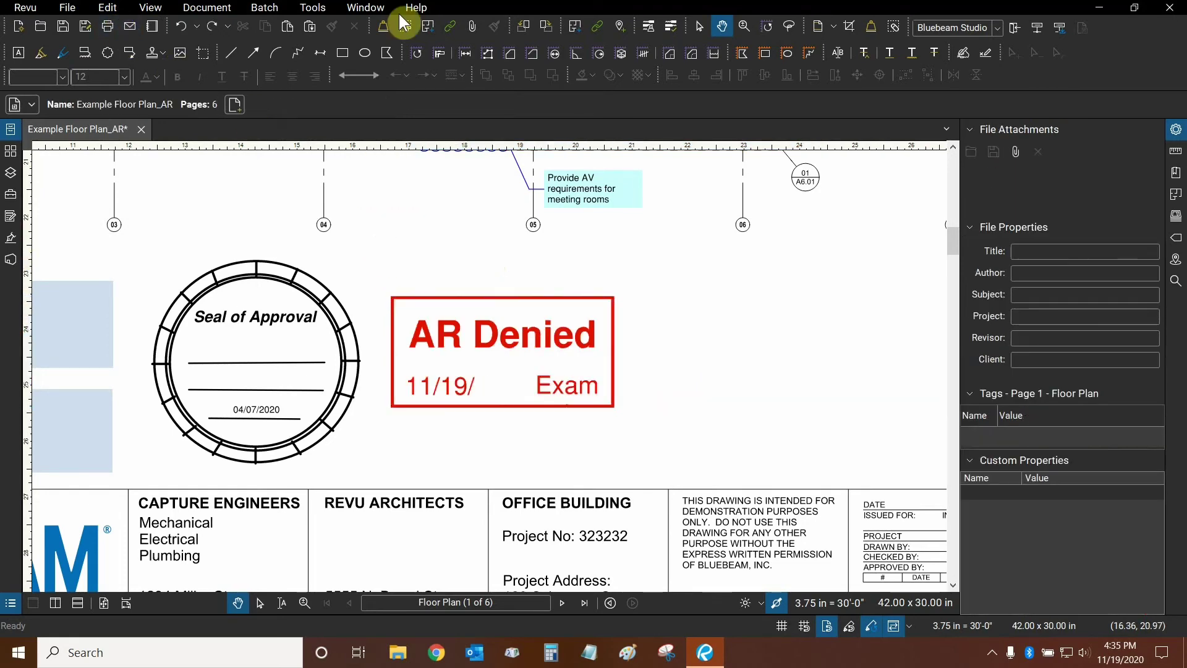
pyautogui.click(310, 8)
pyautogui.moveTo(323, 44)
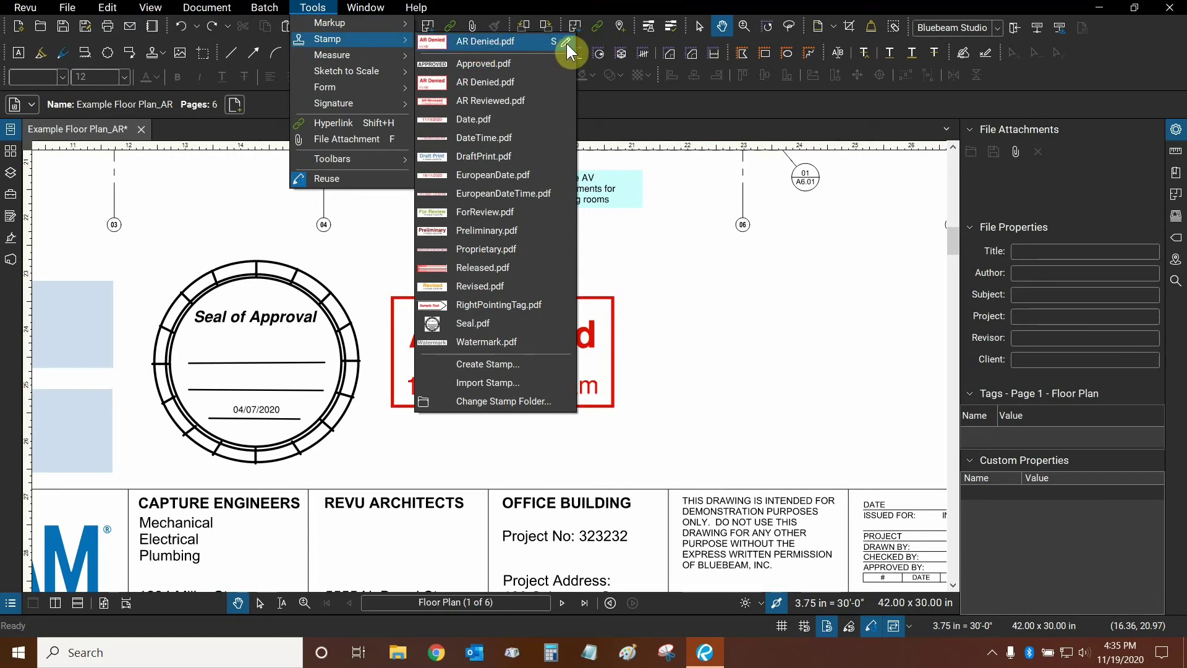
pyautogui.click(566, 42)
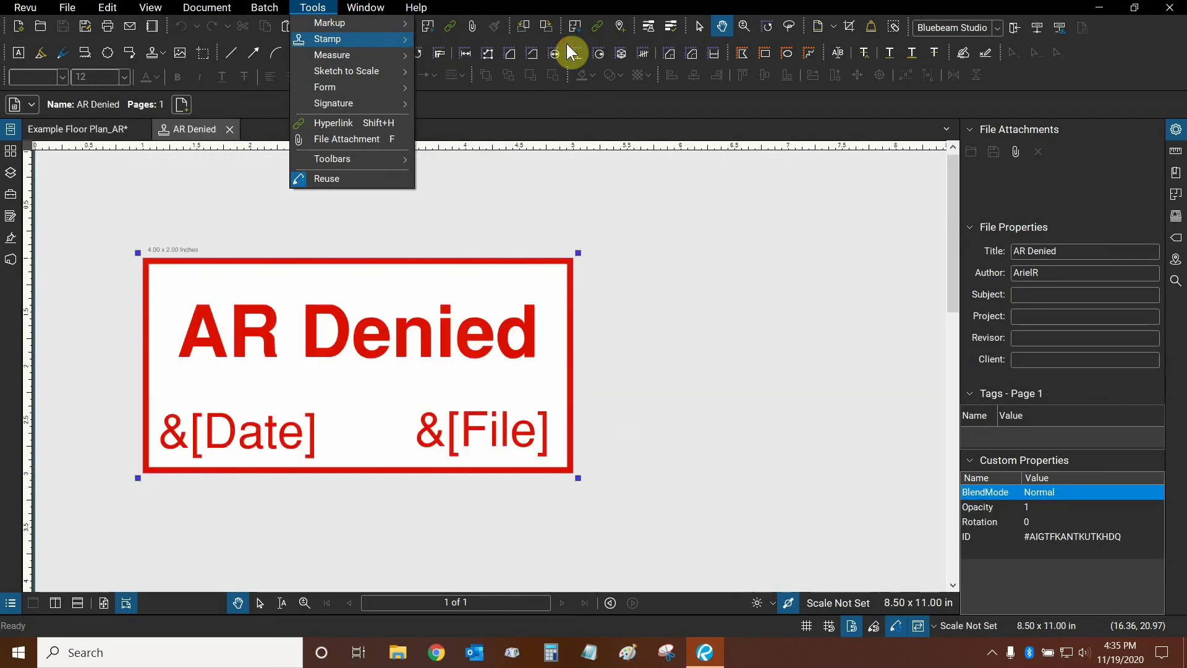
pyautogui.click(605, 241)
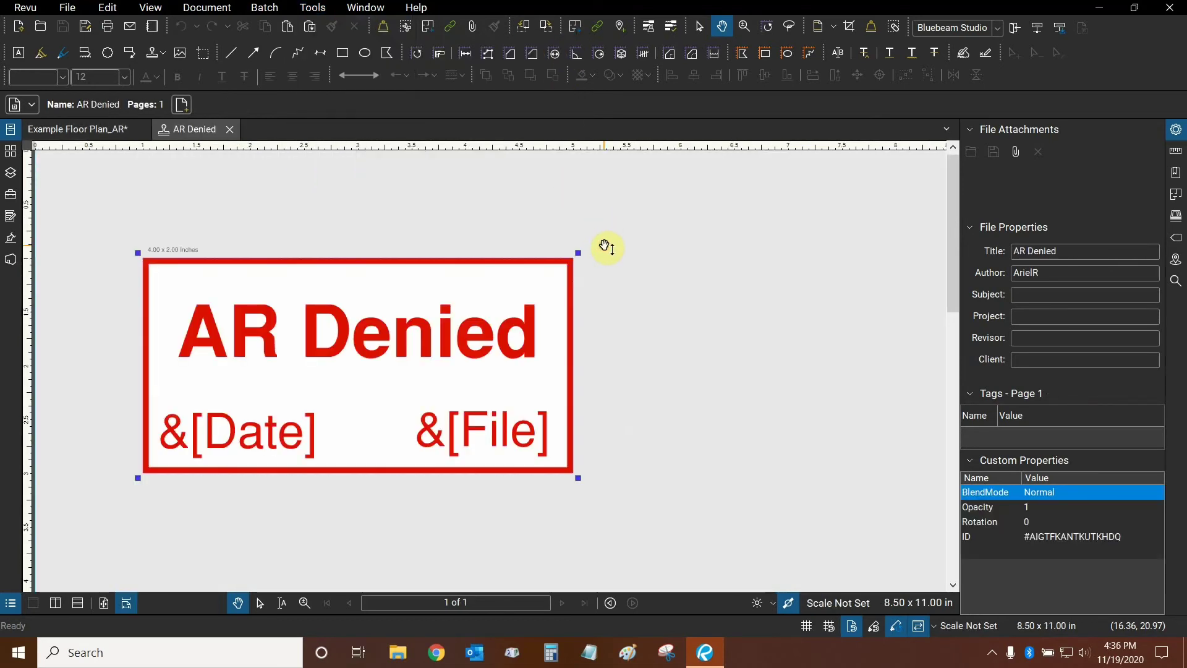
# Step: Widen the &[Date] text box toward &[File] so the full date fits
pyautogui.click(255, 432)
pyautogui.doubleClick(258, 431)
pyautogui.click(315, 435)
pyautogui.press('Escape')
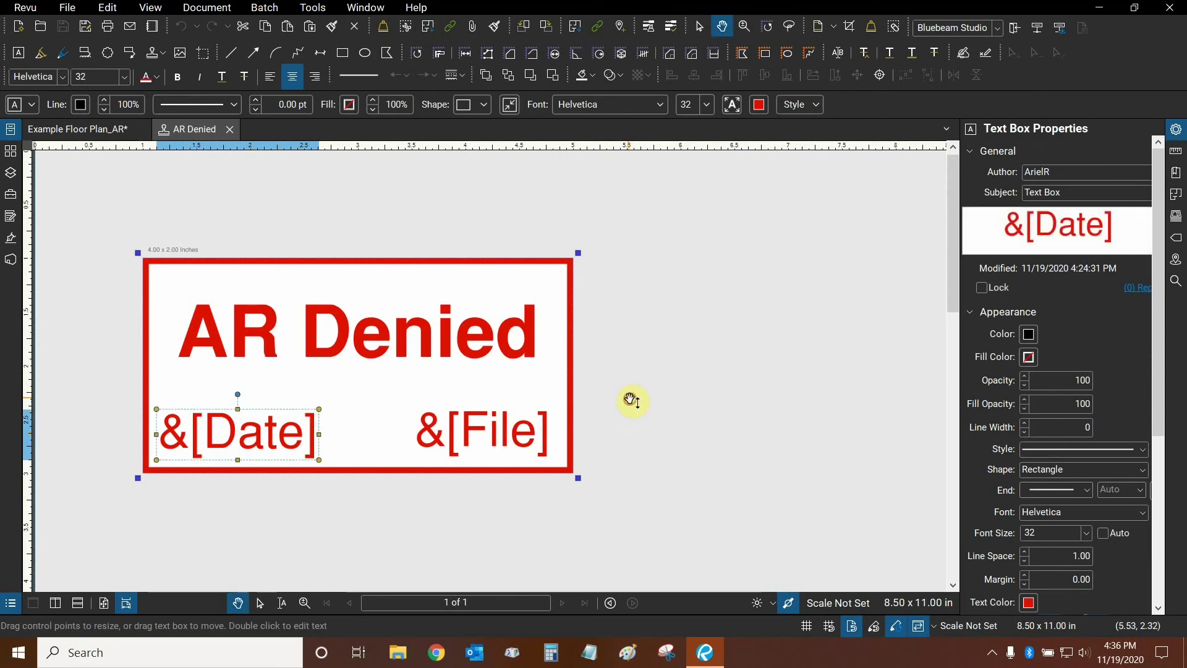
pyautogui.moveTo(319, 434); pyautogui.dragTo(402, 427)
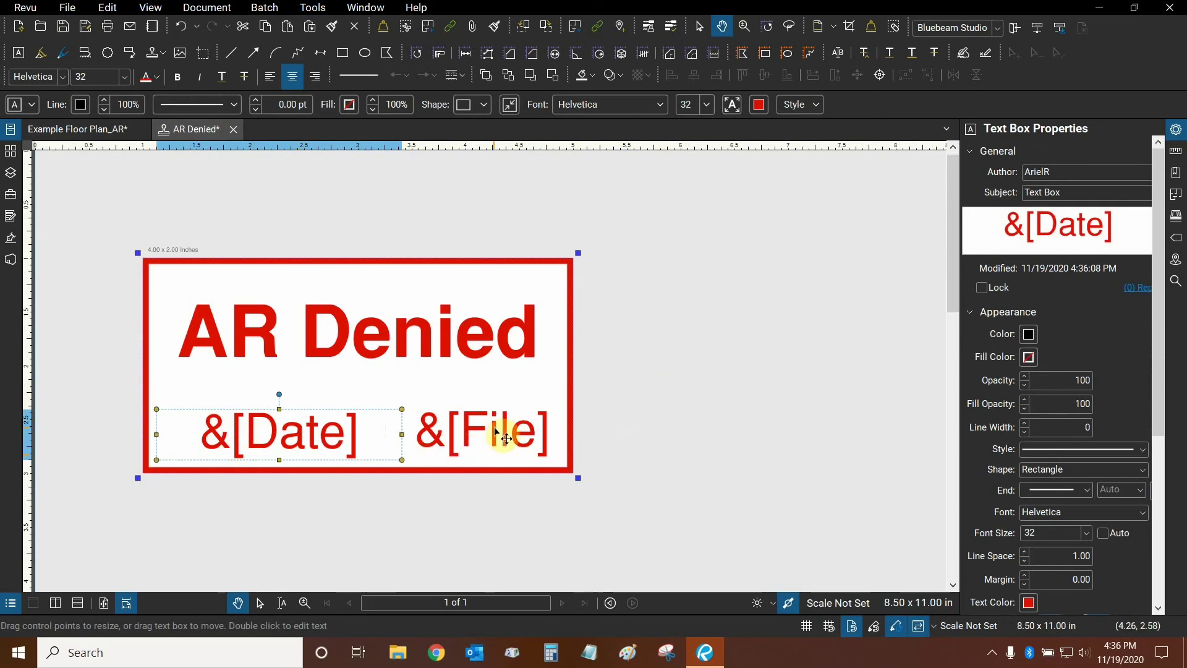
pyautogui.click(645, 381)
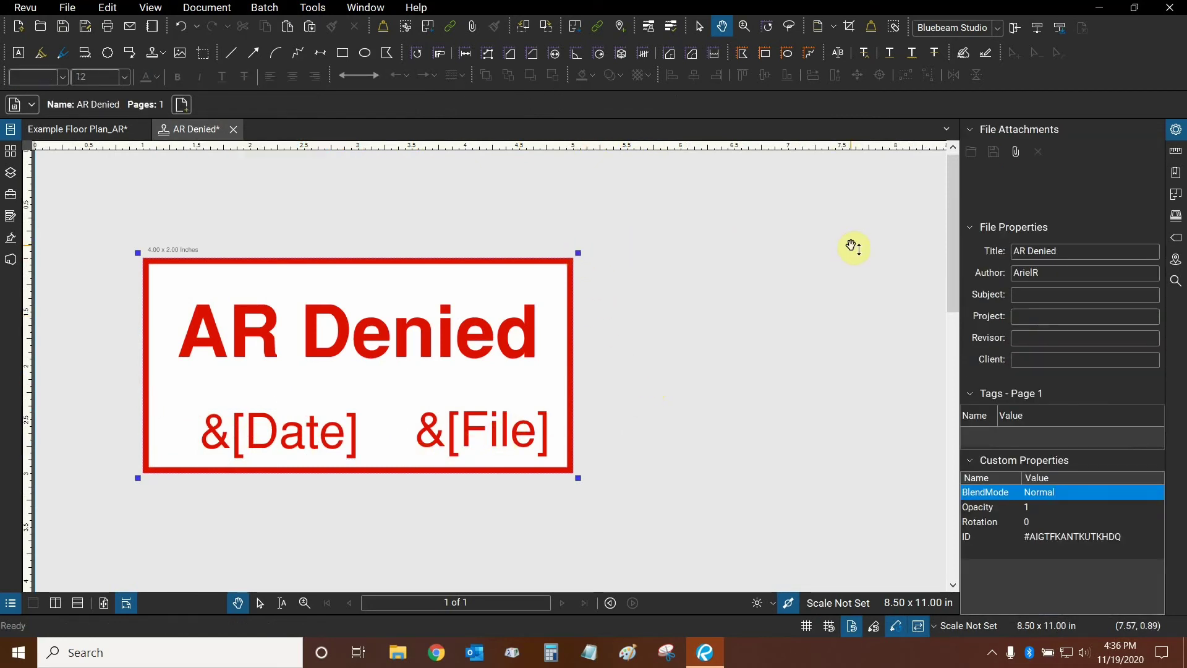
# Step: Close the AR Denied stamp saving its changes, and remove the old stamp from the plan
pyautogui.click(233, 129)
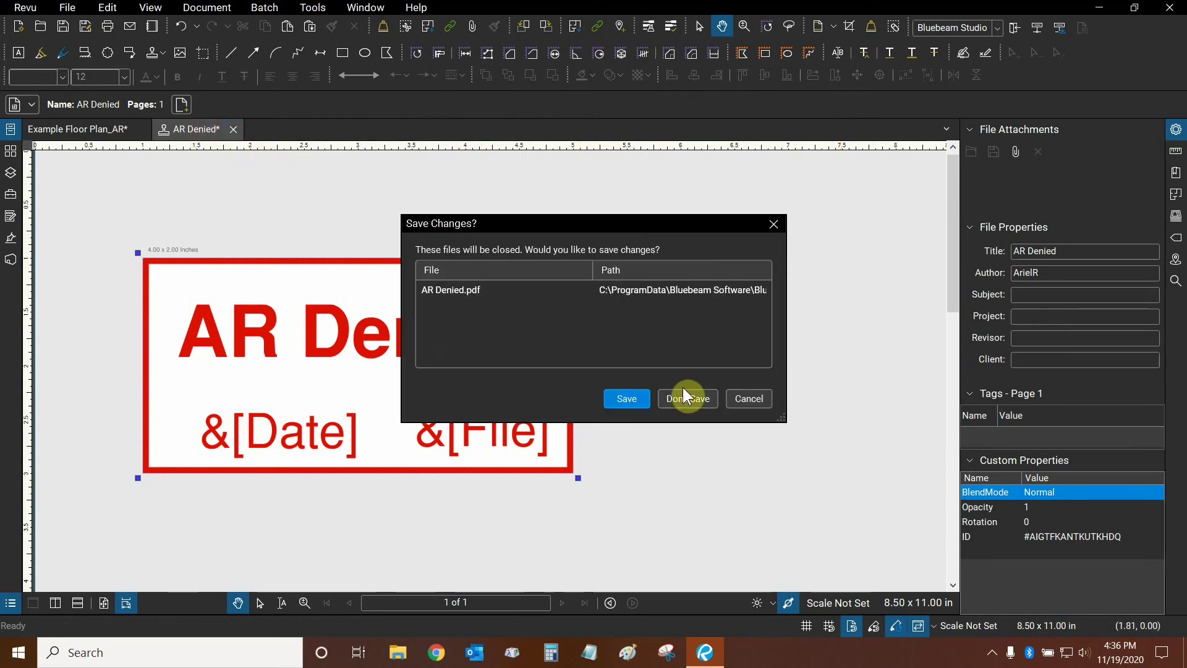
pyautogui.click(626, 400)
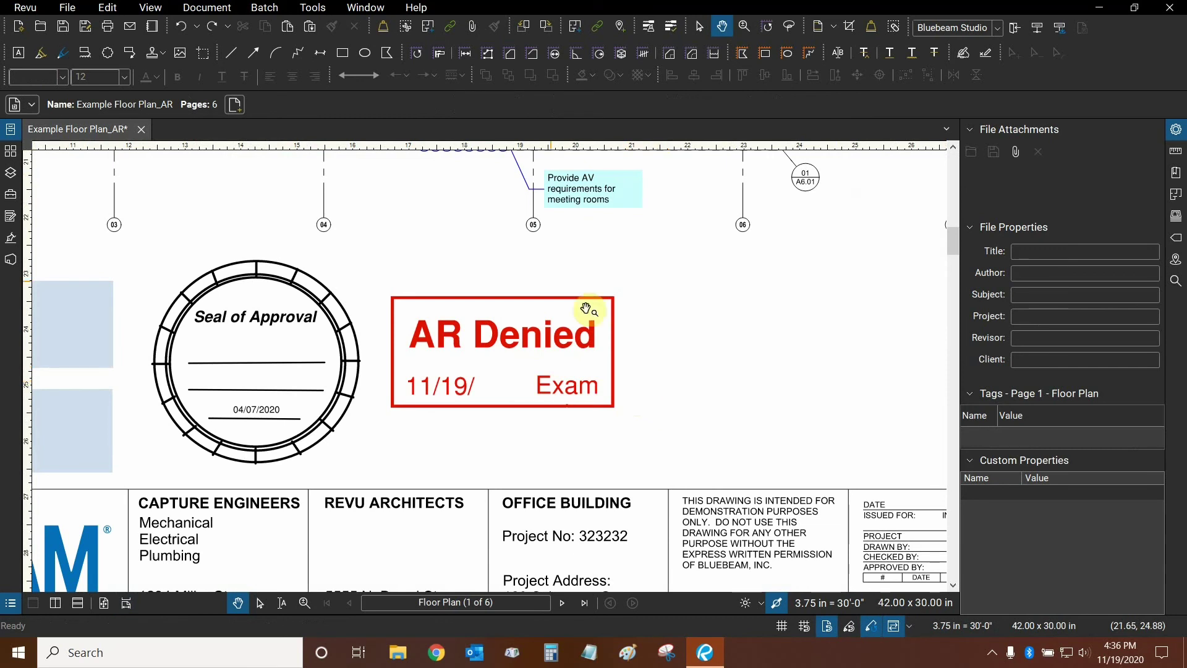
pyautogui.click(522, 336)
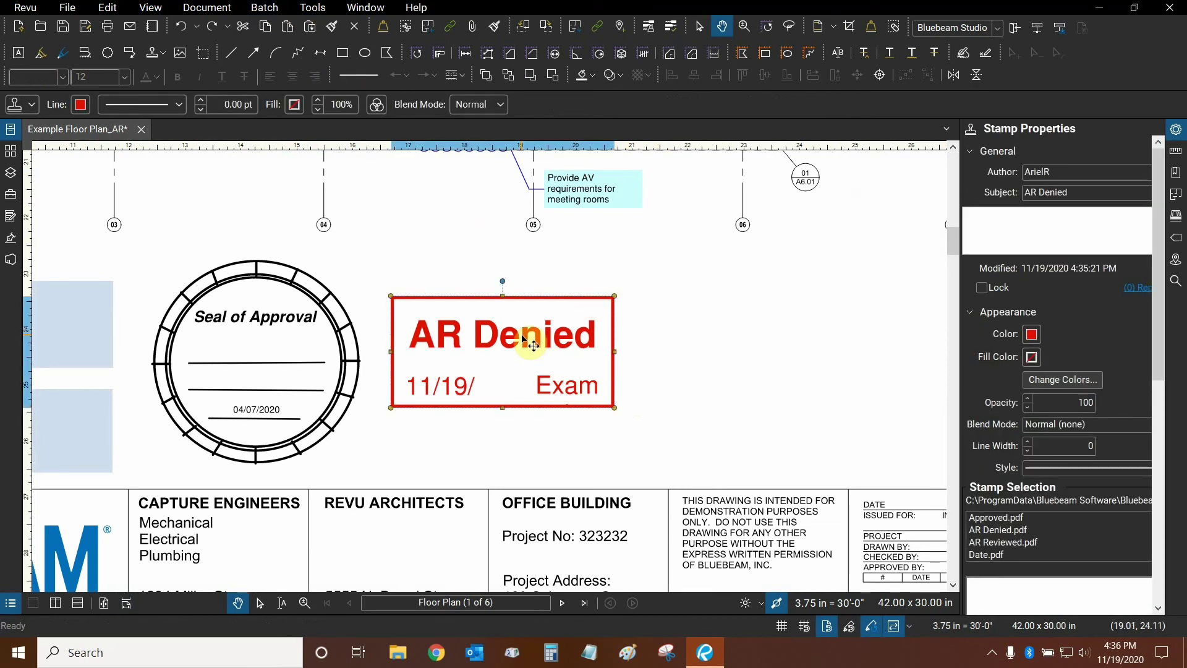
pyautogui.click(337, 30)
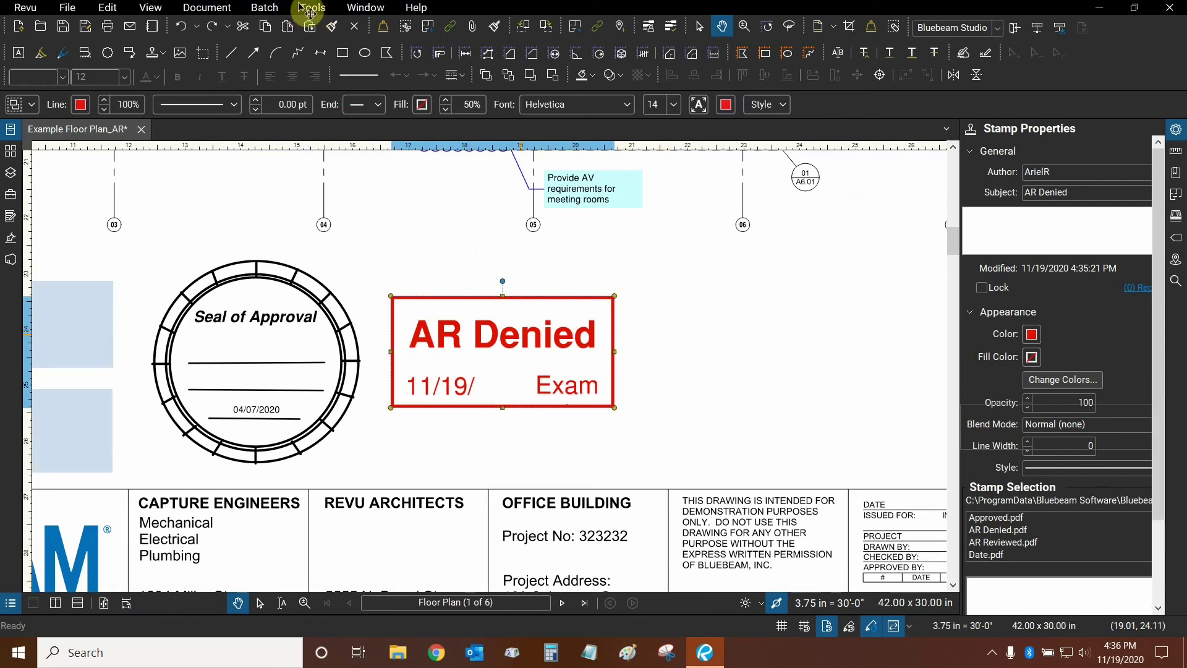
# Step: Place the updated AR Denied stamp beside the seal, showing 11/19/2020
pyautogui.click(313, 8)
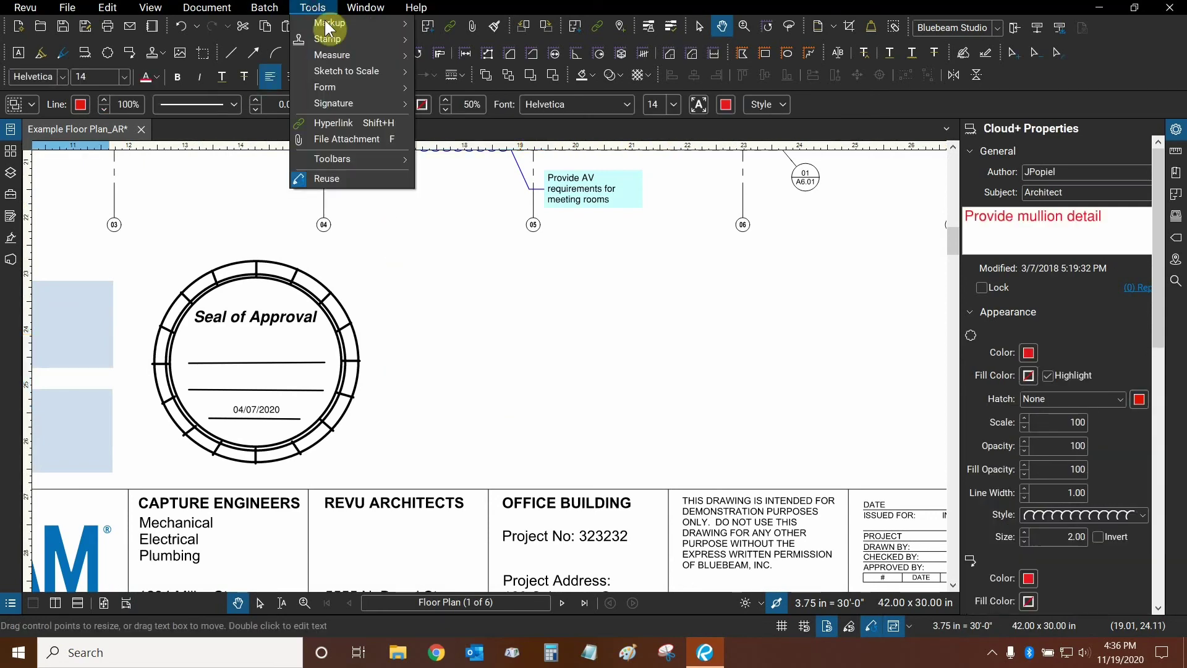
pyautogui.moveTo(338, 43)
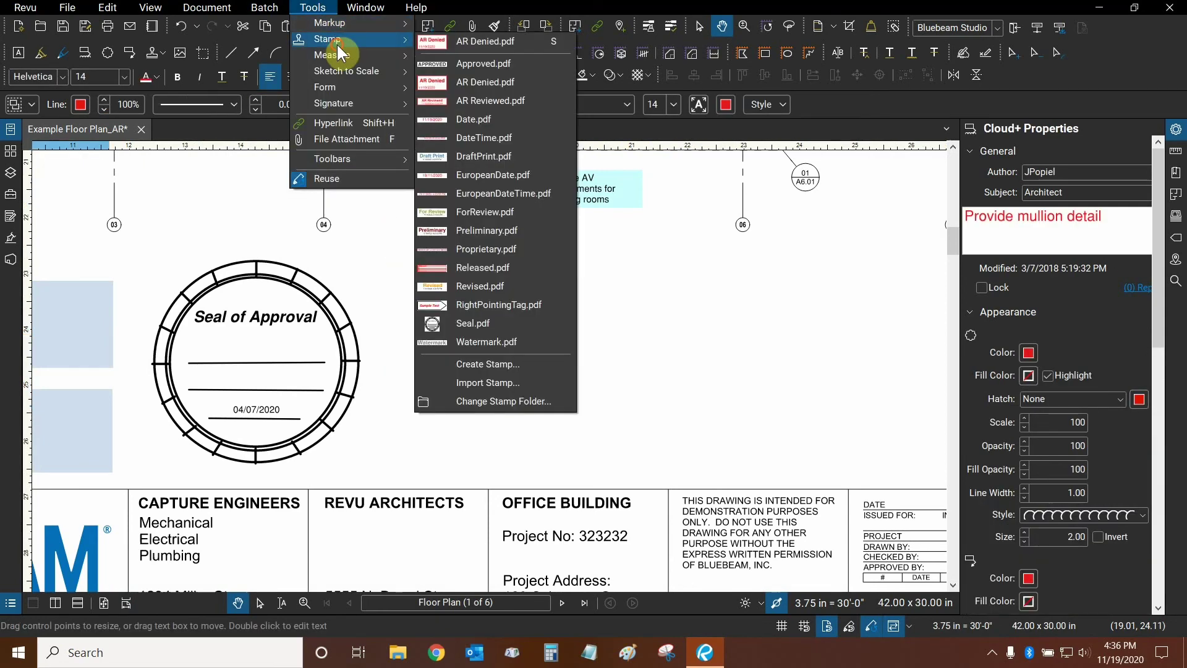
pyautogui.click(471, 44)
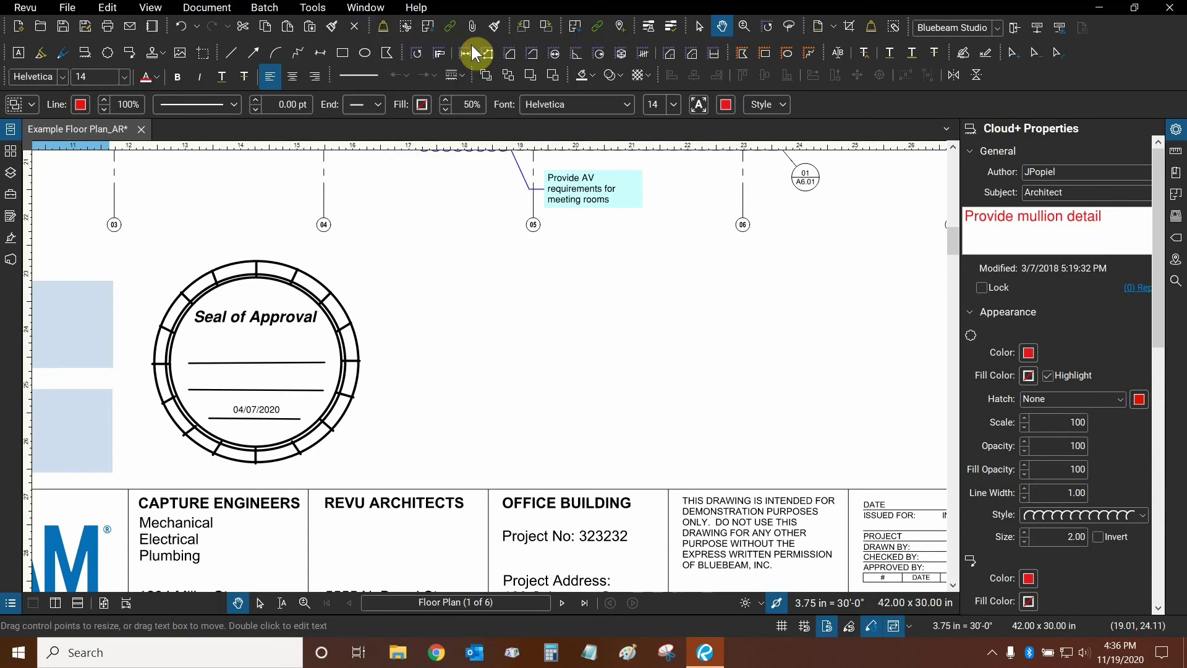
pyautogui.click(458, 320)
pyautogui.press('Escape')
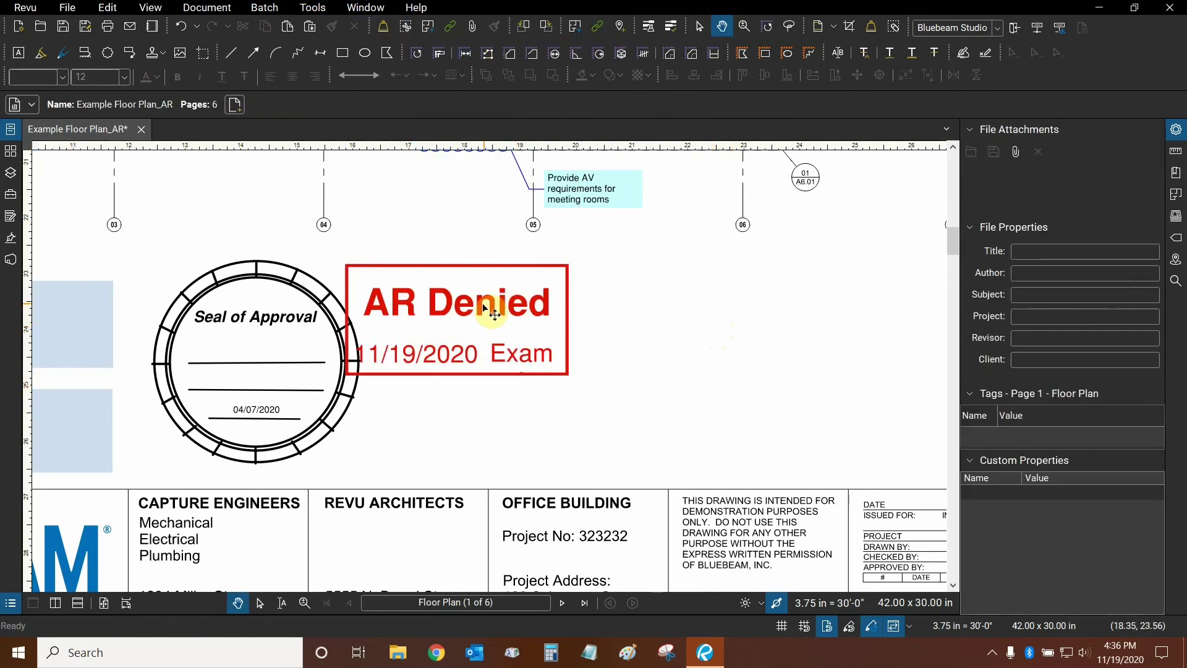
pyautogui.moveTo(485, 307); pyautogui.dragTo(508, 353)
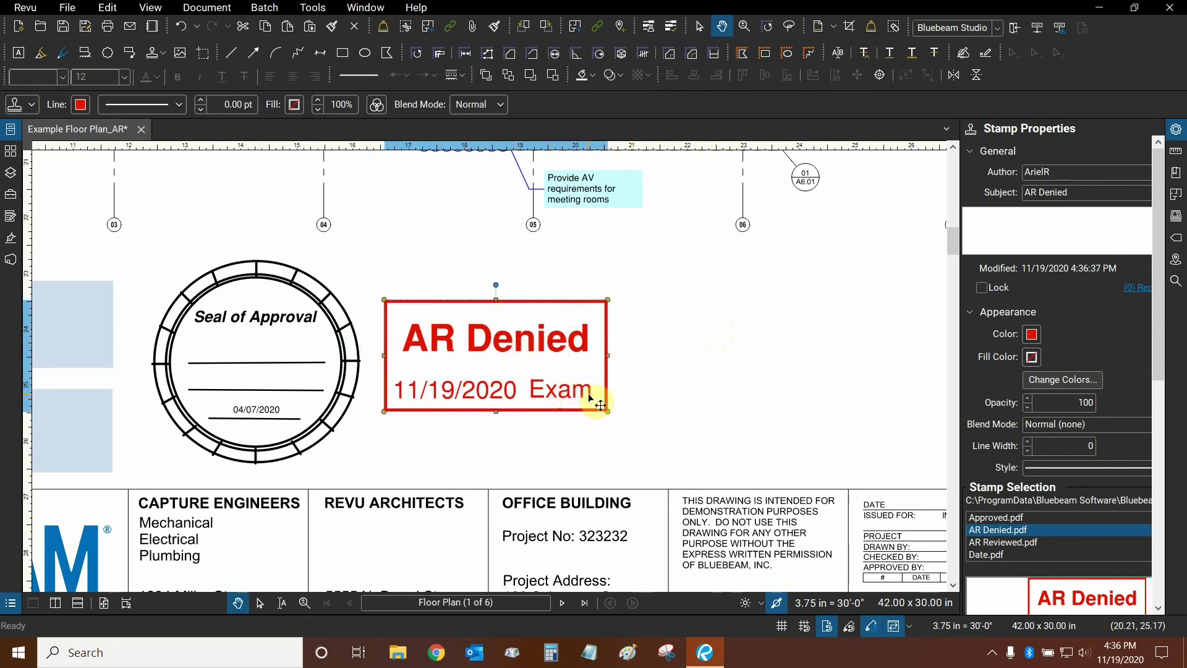
pyautogui.click(685, 352)
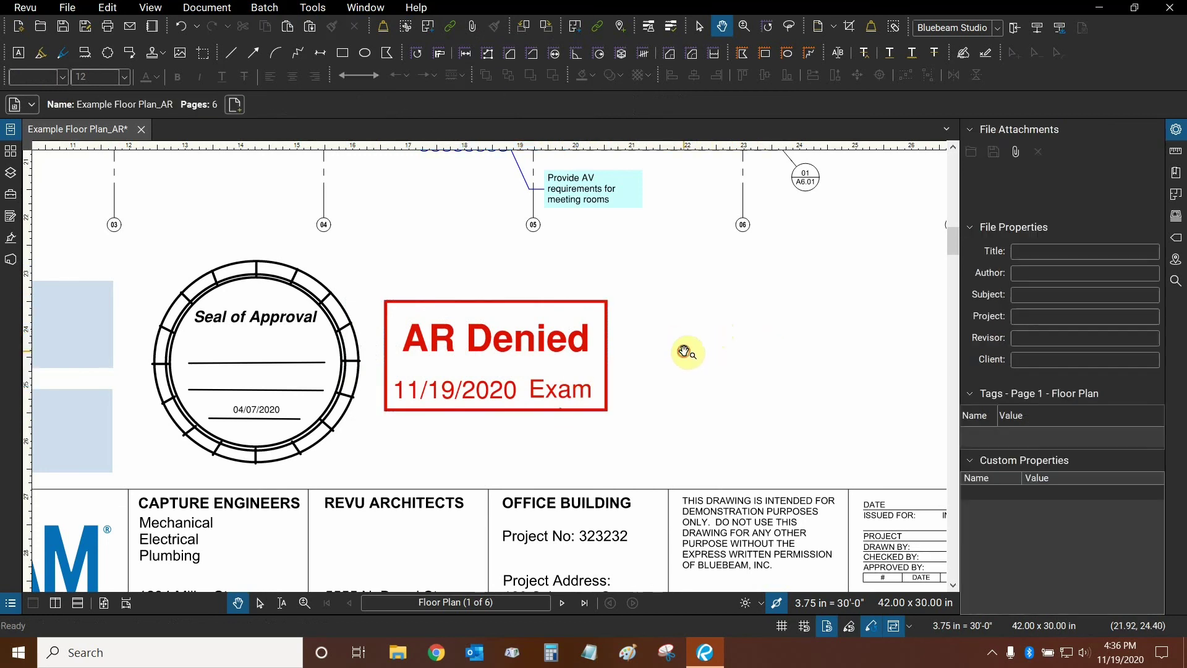